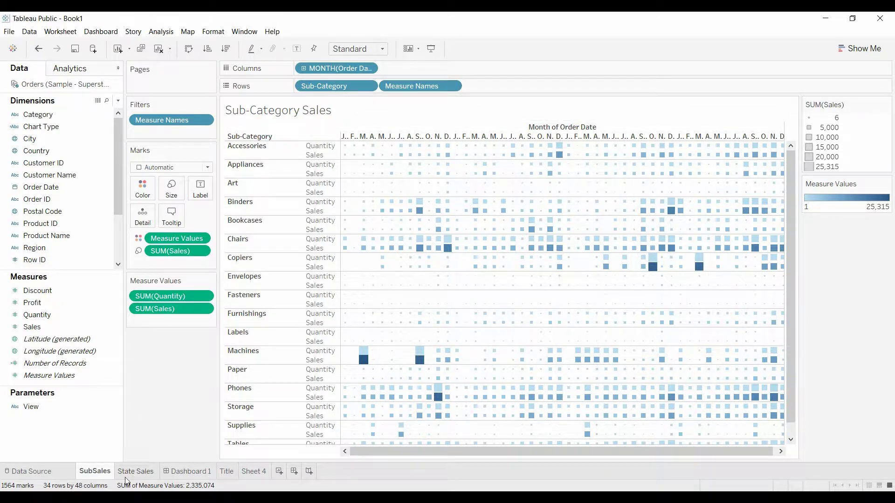
Step: Switch to the State Sales bar chart sheet and select the View parameter
{"action": "mouse_move", "coordinate": [139, 472]}
{"action": "left_click", "coordinate": [135, 472]}
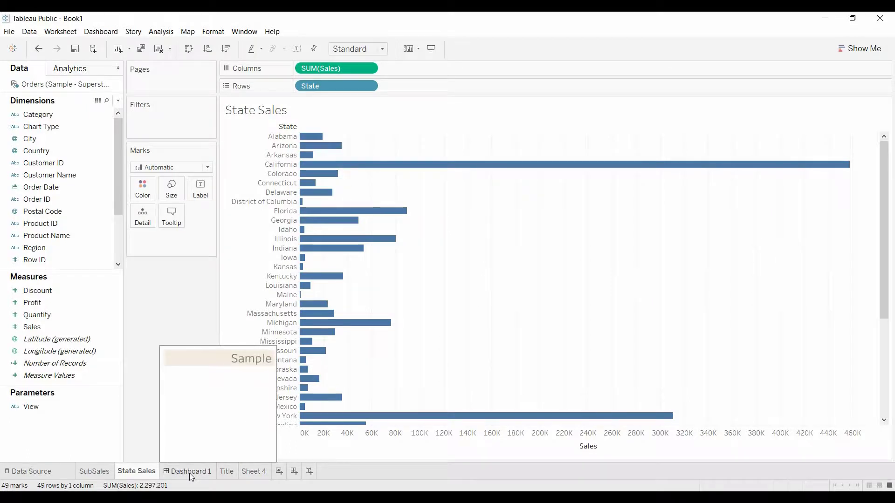
{"action": "left_click", "coordinate": [42, 407]}
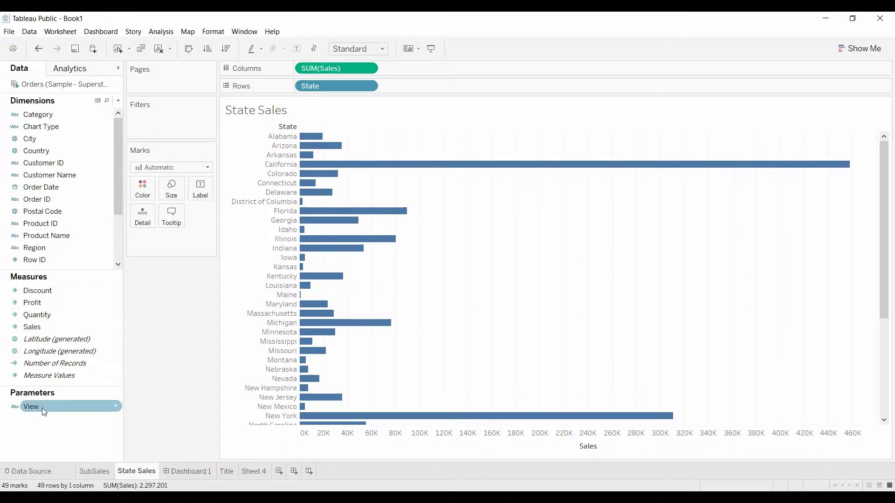
{"action": "right_click", "coordinate": [117, 410]}
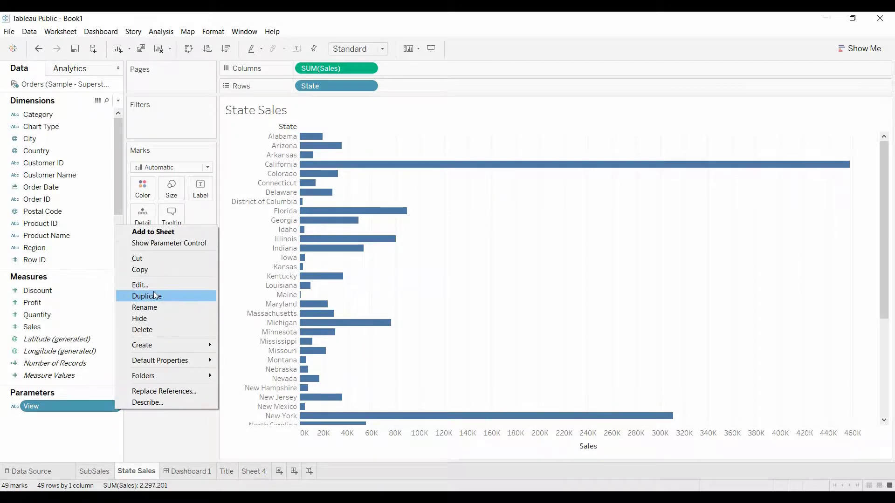
{"action": "left_click", "coordinate": [140, 284]}
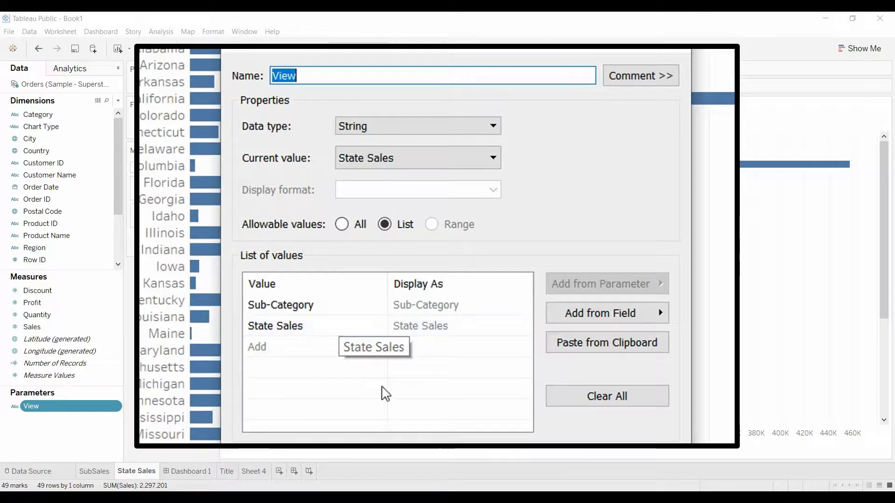
{"action": "left_click", "coordinate": [433, 361]}
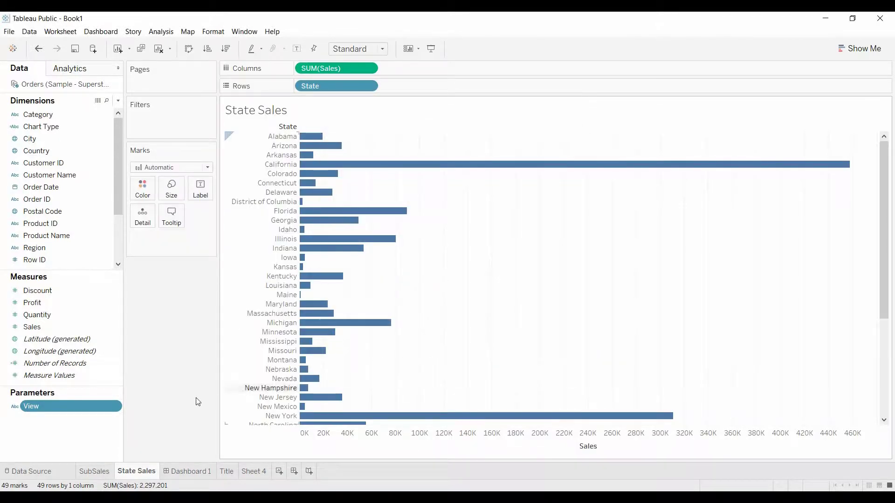
Step: Confirm the Chart Type IF/ELSEIF formula mapping [View] to 'State Sales' or 'Sub-Category Sales over time'
{"action": "left_click", "coordinate": [108, 126]}
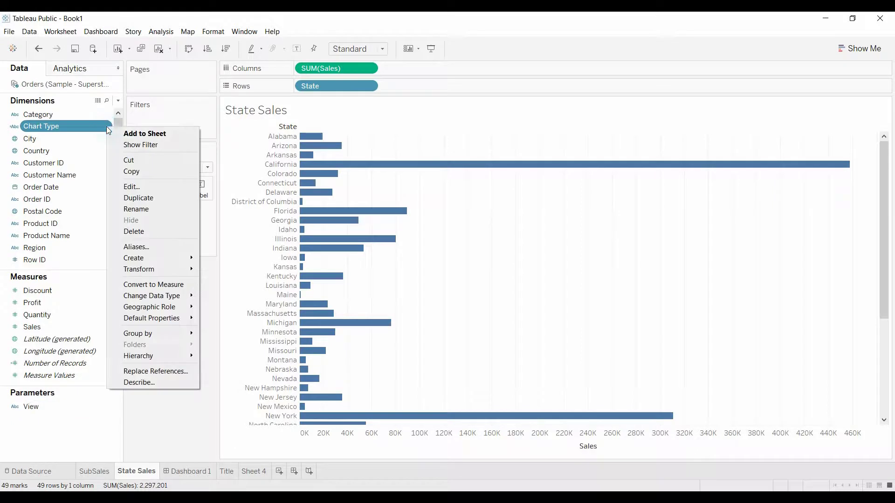
{"action": "left_click", "coordinate": [132, 187]}
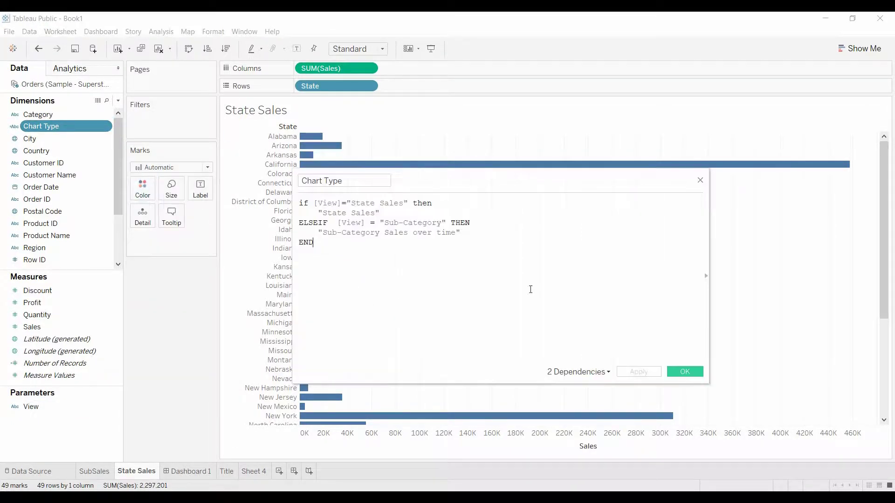
{"action": "scroll", "coordinate": [508, 292], "scroll_direction": "up", "scroll_amount": 5, "text": "ctrl"}
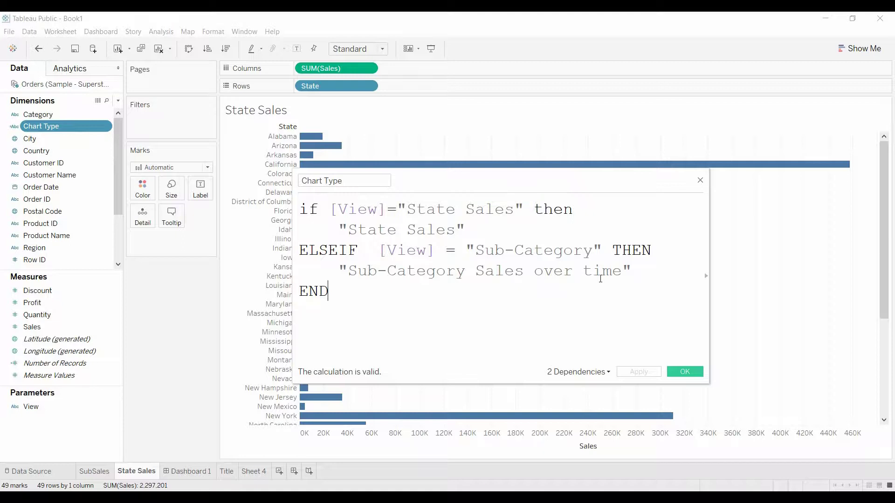
{"action": "left_click", "coordinate": [687, 372]}
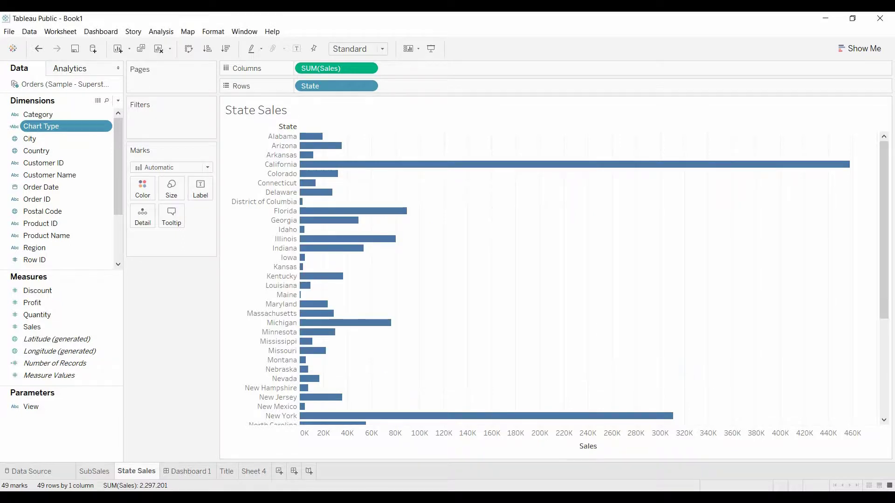
Step: On Sheet 4, change the View parameter from State Sales to Sub-Category
{"action": "left_click", "coordinate": [255, 472]}
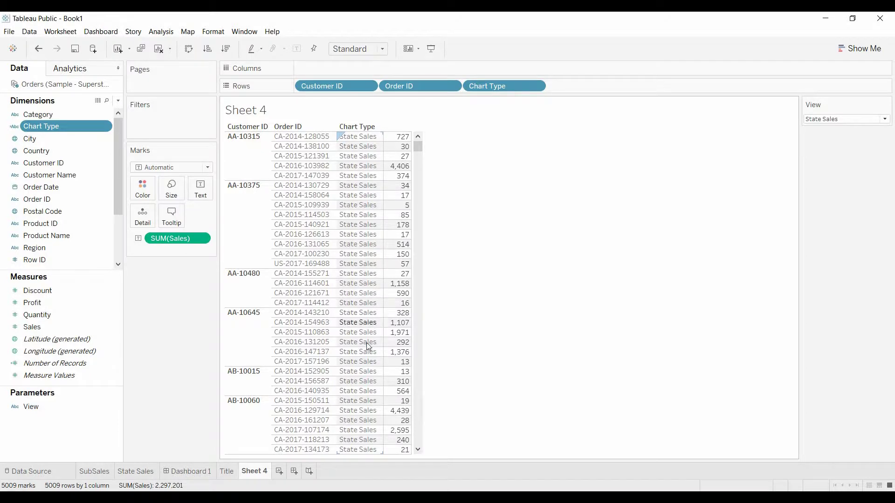
{"action": "left_click", "coordinate": [886, 119]}
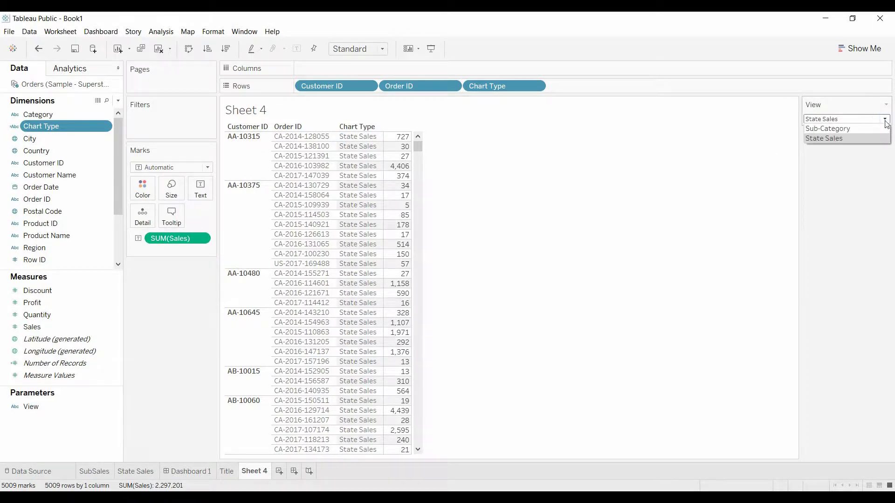
{"action": "left_click", "coordinate": [870, 134]}
{"action": "key", "text": "Up"}
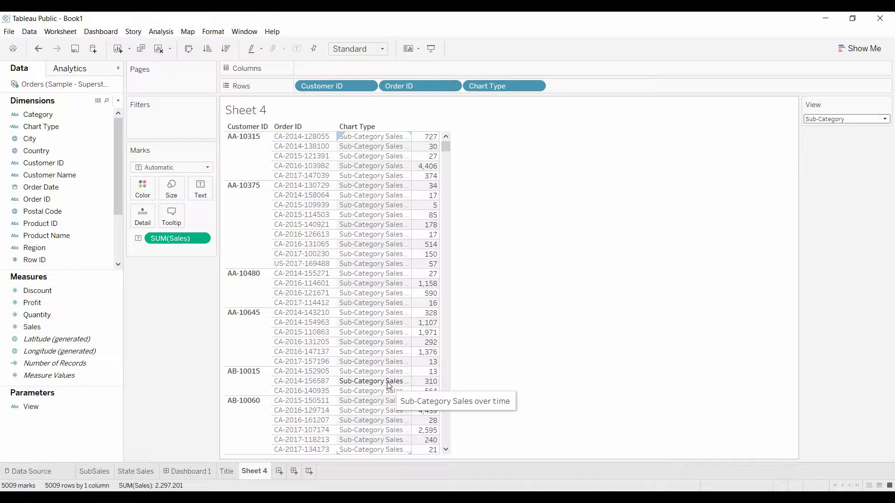
Step: Filter the SubSales sheet by Chart Type, keeping only 'Sub-Category Sales over time'
{"action": "left_click", "coordinate": [94, 472]}
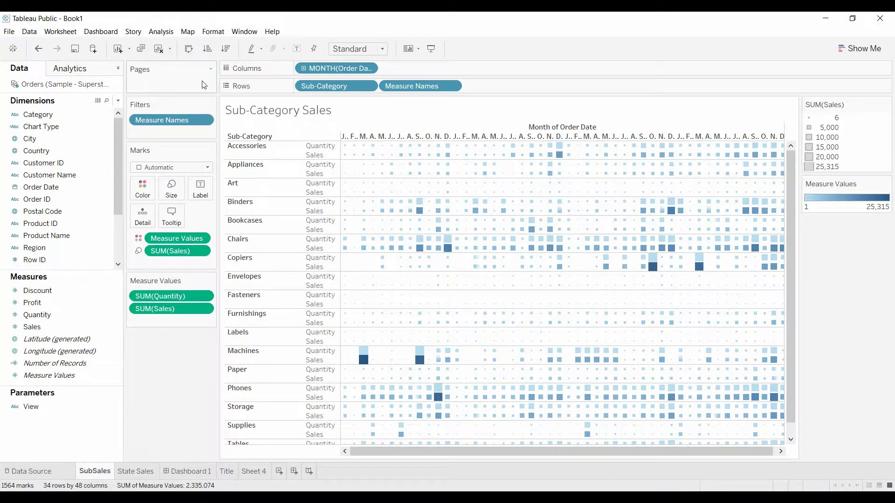
{"action": "left_click_drag", "start_coordinate": [51, 129], "coordinate": [161, 139]}
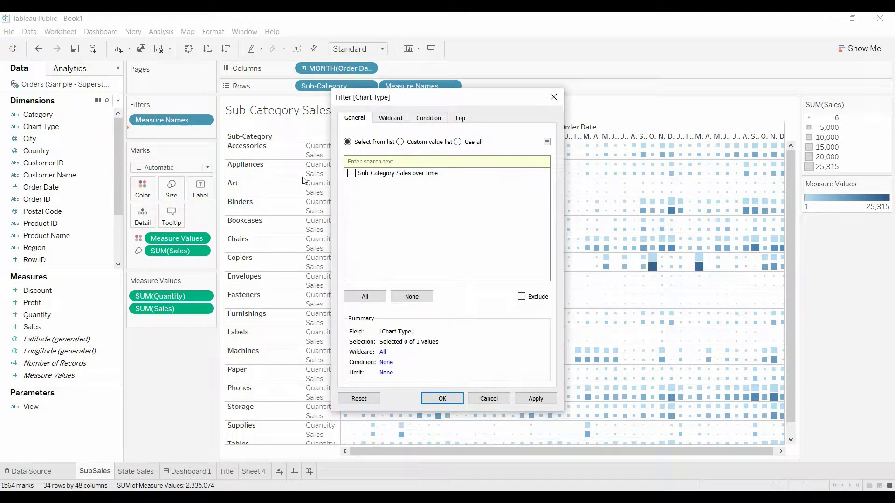
{"action": "left_click", "coordinate": [352, 175]}
{"action": "left_click", "coordinate": [443, 399]}
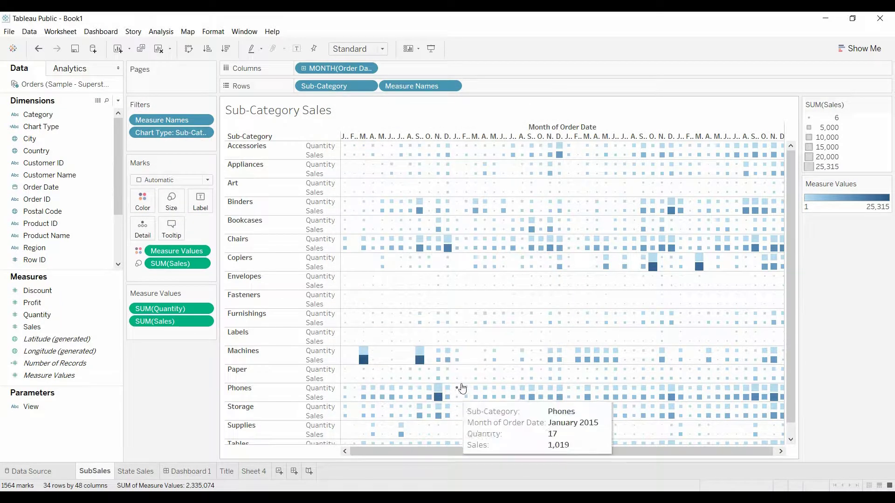
Step: Start a Chart Type filter on the State Sales sheet, then cancel it
{"action": "left_click", "coordinate": [134, 471]}
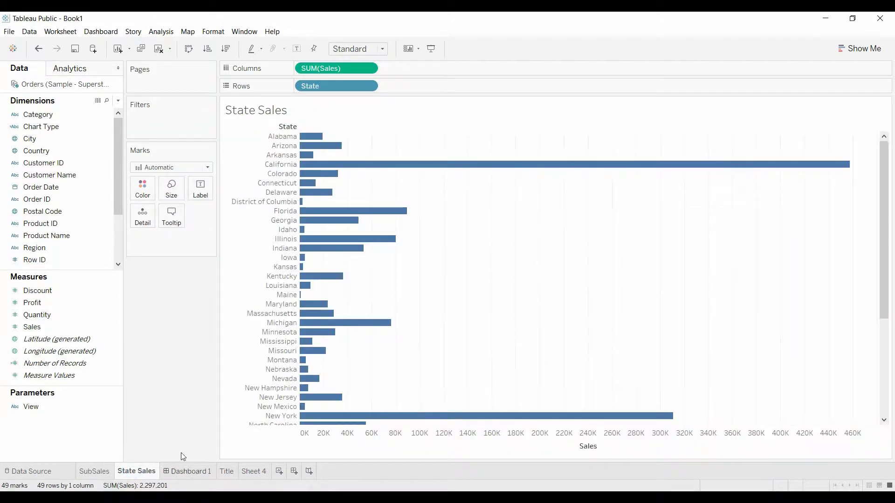
{"action": "left_click_drag", "start_coordinate": [41, 126], "coordinate": [177, 126]}
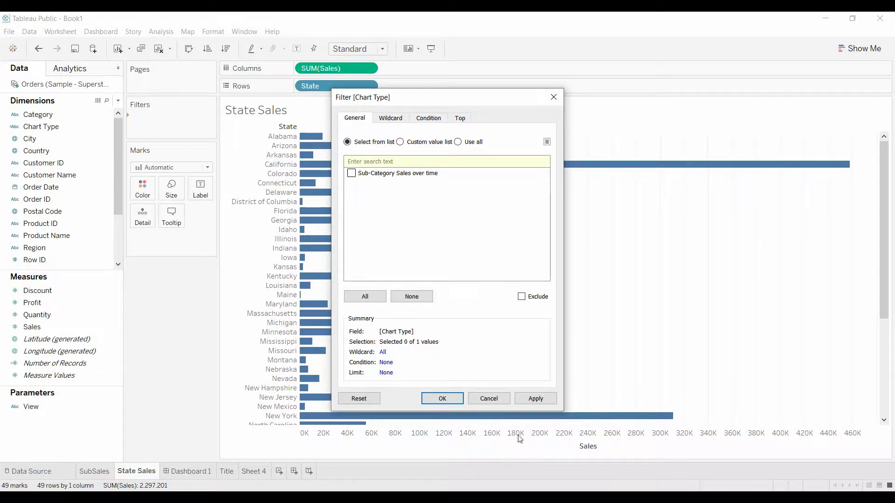
{"action": "left_click", "coordinate": [490, 398]}
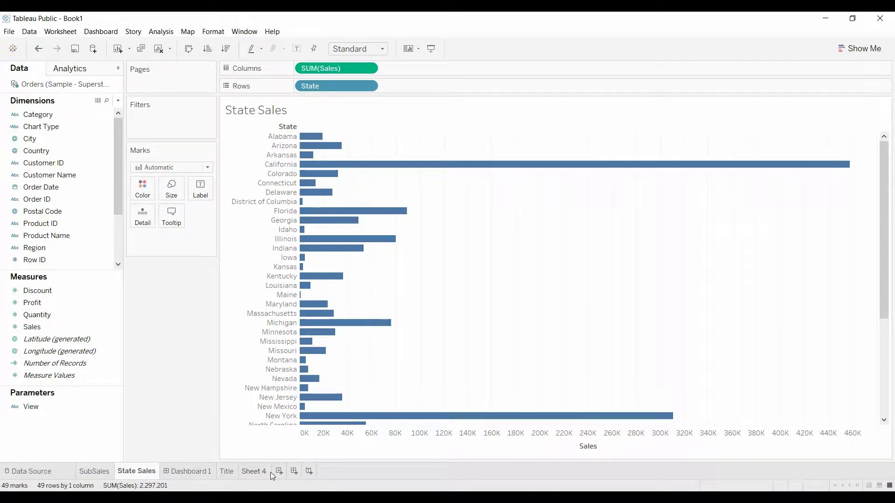
Step: Set the View parameter to State Sales on Sheet 4
{"action": "left_click", "coordinate": [254, 471]}
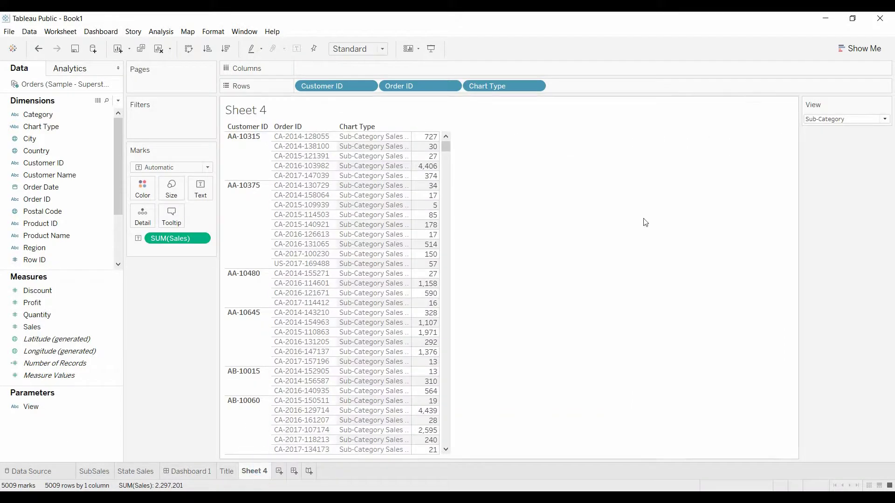
{"action": "left_click", "coordinate": [884, 120]}
{"action": "left_click", "coordinate": [848, 139]}
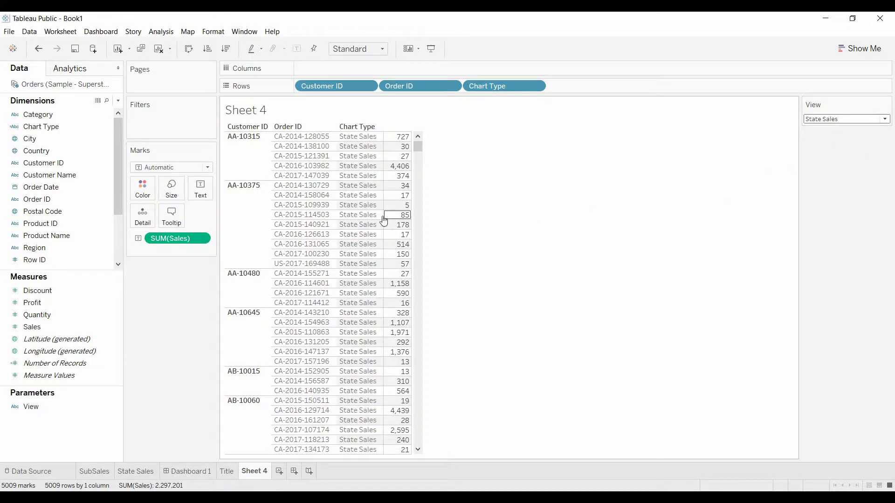
Step: Apply a State Sales Chart Type filter, then remove Chart Type filters from State Sales and SubSales
{"action": "left_click", "coordinate": [144, 472]}
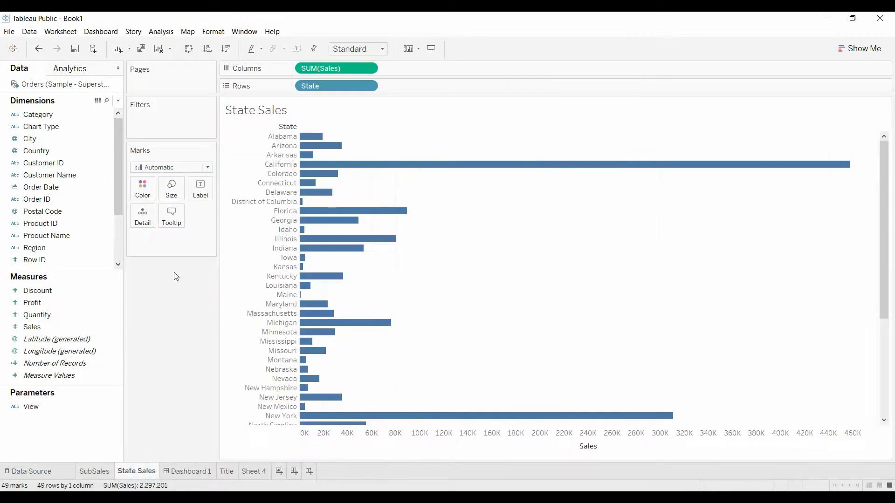
{"action": "left_click_drag", "start_coordinate": [58, 129], "coordinate": [168, 129]}
{"action": "left_click", "coordinate": [352, 173]}
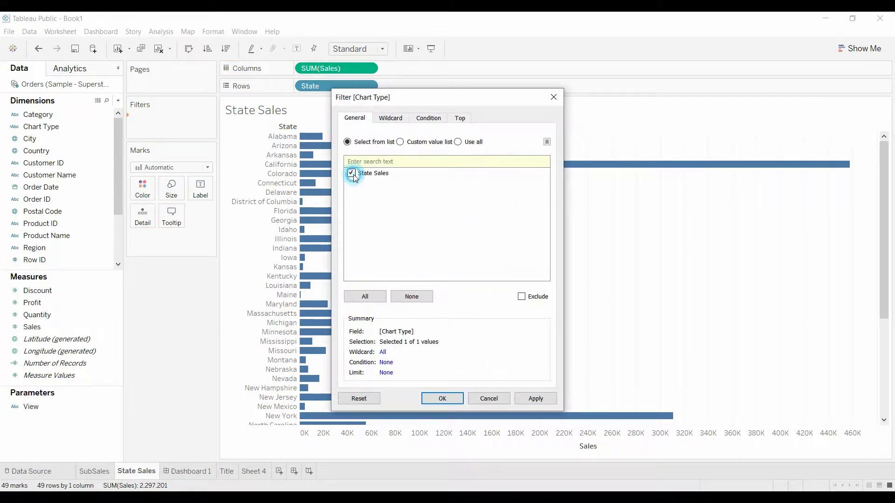
{"action": "left_click", "coordinate": [441, 399]}
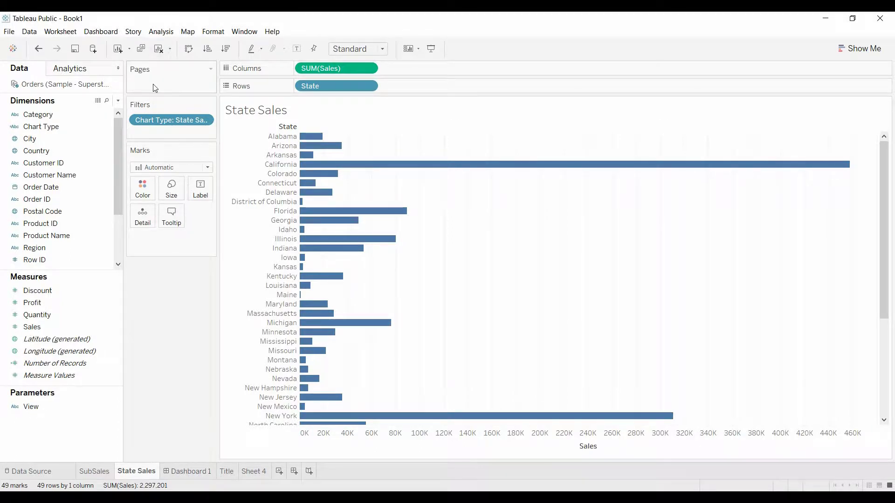
{"action": "left_click_drag", "start_coordinate": [169, 121], "coordinate": [164, 447]}
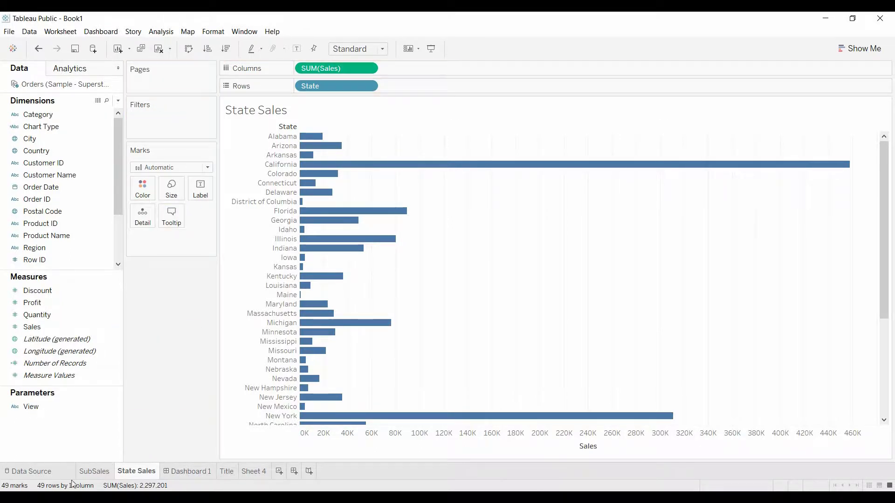
{"action": "left_click", "coordinate": [95, 472]}
{"action": "left_click_drag", "start_coordinate": [171, 133], "coordinate": [170, 424]}
Step: On Dashboard 1, add a horizontal container and the SubSales chart below the title
{"action": "left_click", "coordinate": [201, 475]}
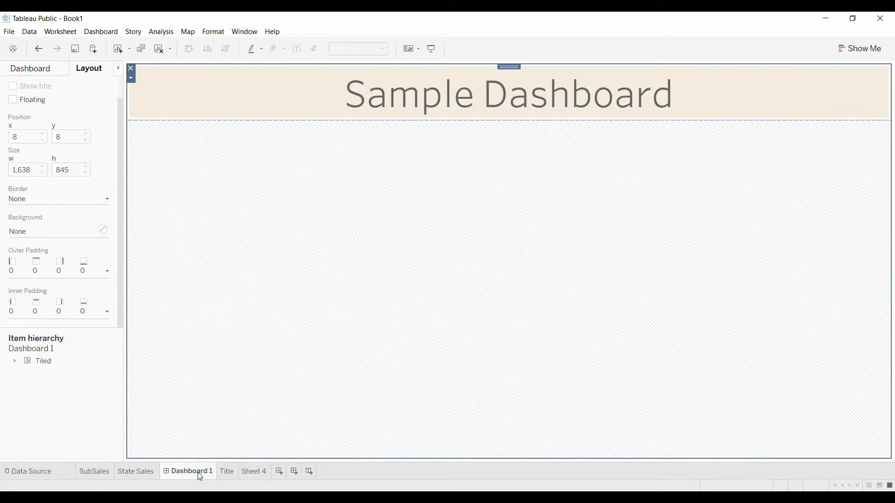
{"action": "left_click", "coordinate": [35, 69]}
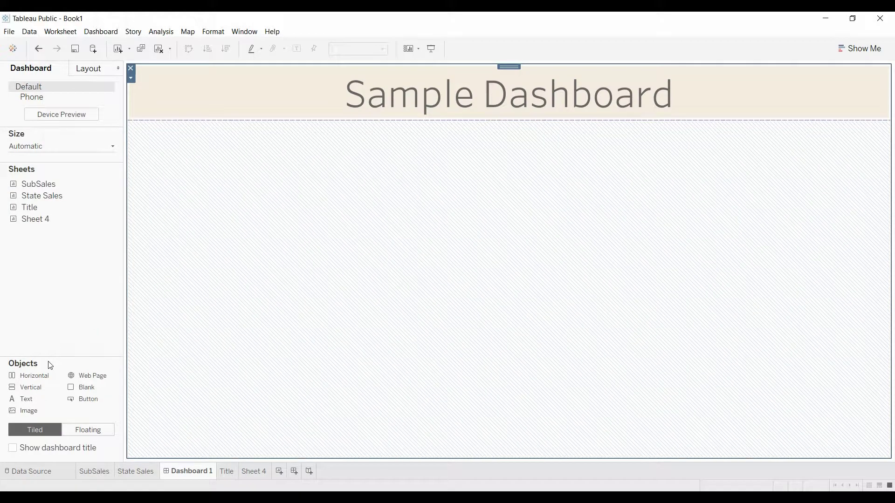
{"action": "left_click_drag", "start_coordinate": [33, 376], "coordinate": [317, 304]}
{"action": "left_click_drag", "start_coordinate": [24, 184], "coordinate": [179, 213]}
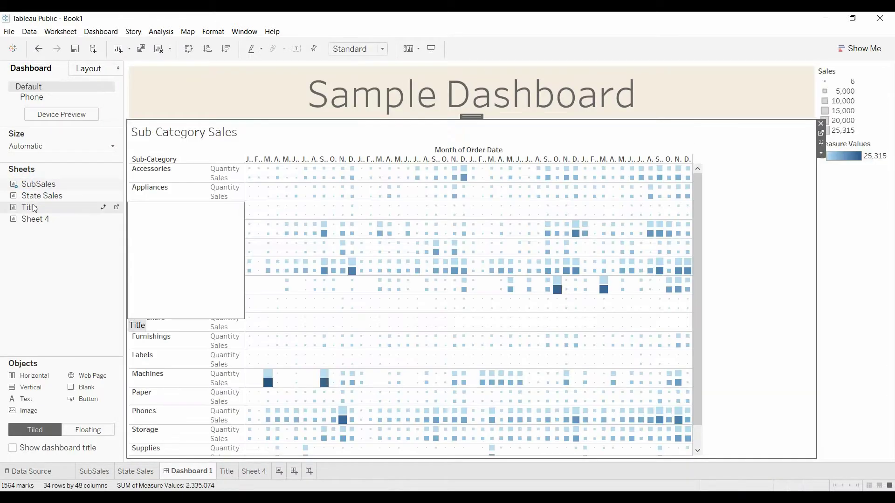
Step: Remove the Sales size legend and the Measure Values legend from the dashboard
{"action": "left_click", "coordinate": [880, 74]}
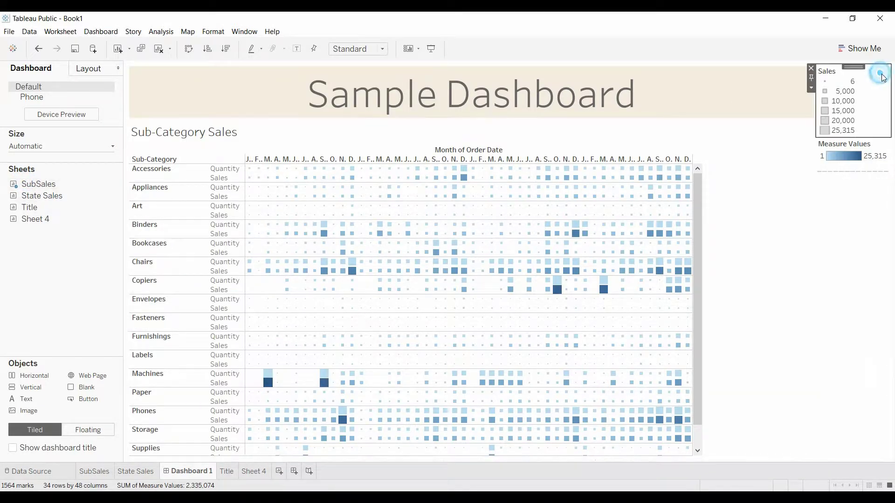
{"action": "left_click", "coordinate": [816, 71]}
{"action": "left_click", "coordinate": [828, 96]}
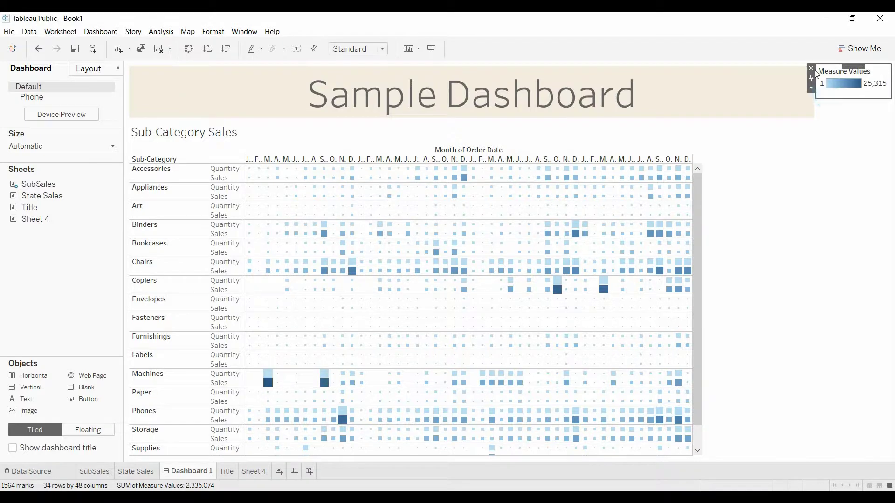
{"action": "left_click", "coordinate": [813, 66]}
Step: Add the Title sheet, then place the State Sales chart right of the heat map and widen it
{"action": "left_click_drag", "start_coordinate": [14, 209], "coordinate": [28, 196]}
{"action": "left_click", "coordinate": [484, 214]}
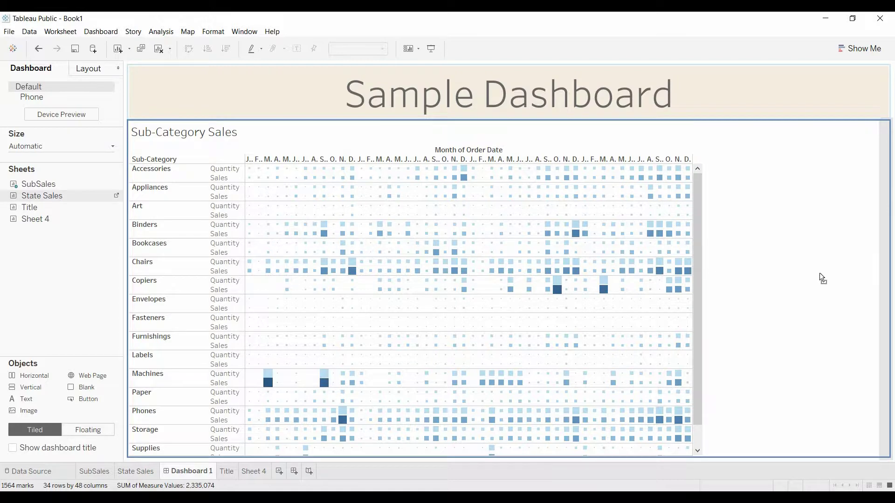
{"action": "left_click_drag", "start_coordinate": [850, 292], "coordinate": [804, 316]}
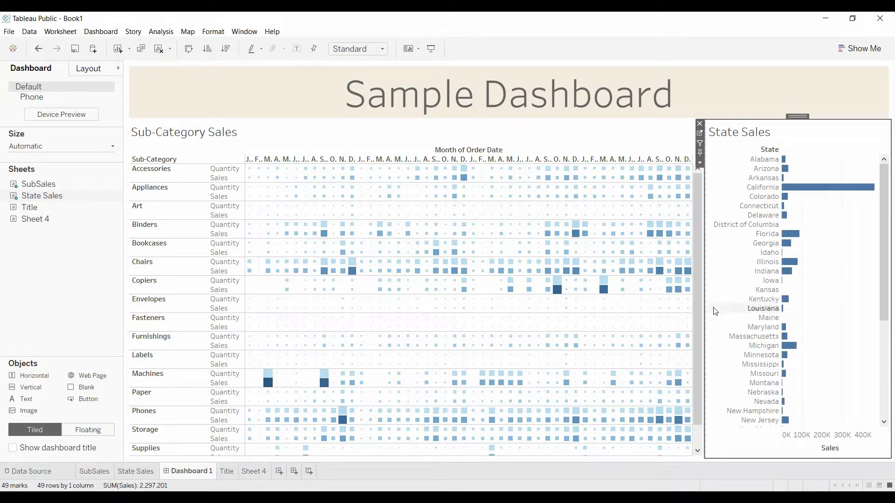
{"action": "left_click_drag", "start_coordinate": [704, 304], "coordinate": [636, 304]}
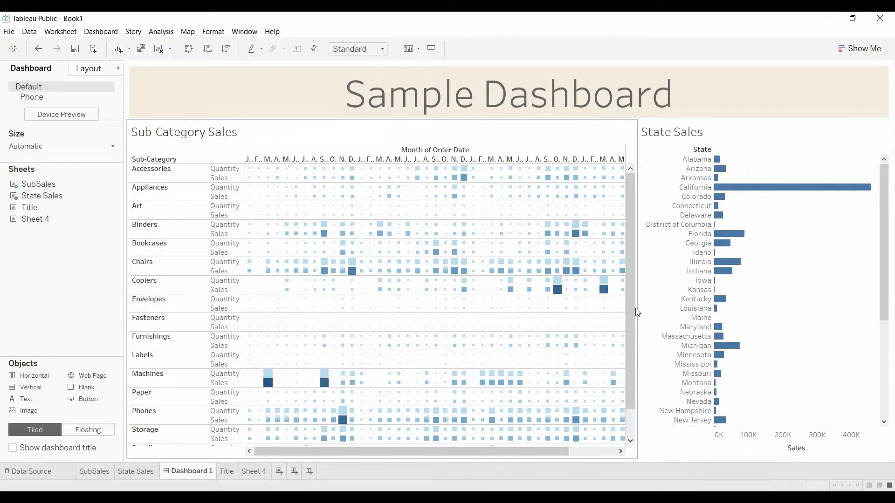
{"action": "mouse_move", "coordinate": [383, 252]}
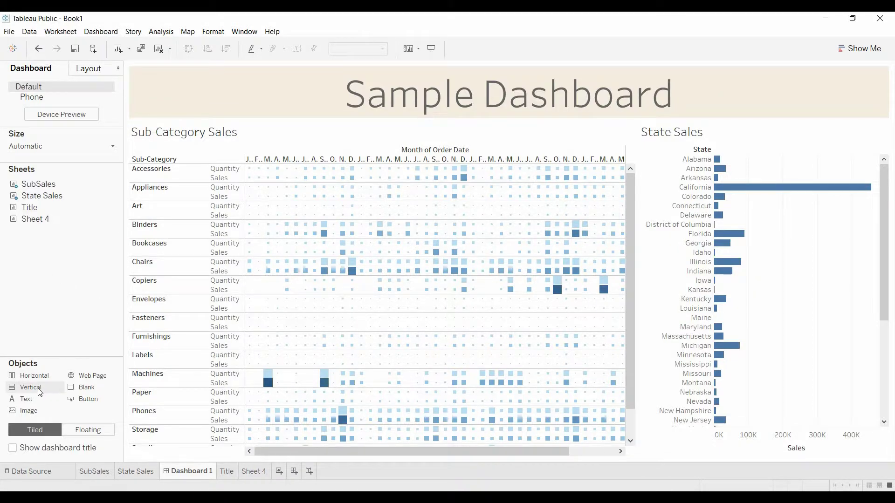
Step: Add a horizontal strip with a blank spacer under the title and show the View parameter control there
{"action": "left_click_drag", "start_coordinate": [39, 381], "coordinate": [226, 113]}
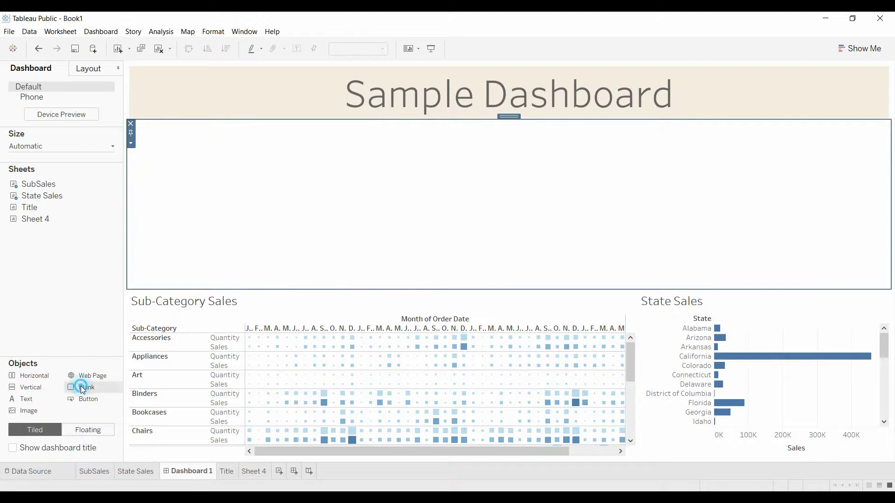
{"action": "mouse_move", "coordinate": [78, 376]}
{"action": "left_mouse_down"}
{"action": "mouse_move", "coordinate": [189, 323]}
{"action": "mouse_move", "coordinate": [241, 207]}
{"action": "left_mouse_up"}
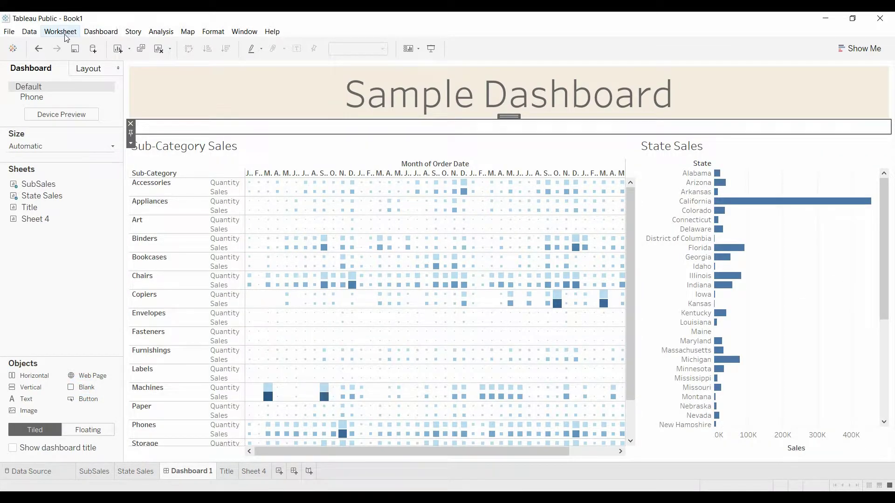
{"action": "left_click", "coordinate": [172, 234]}
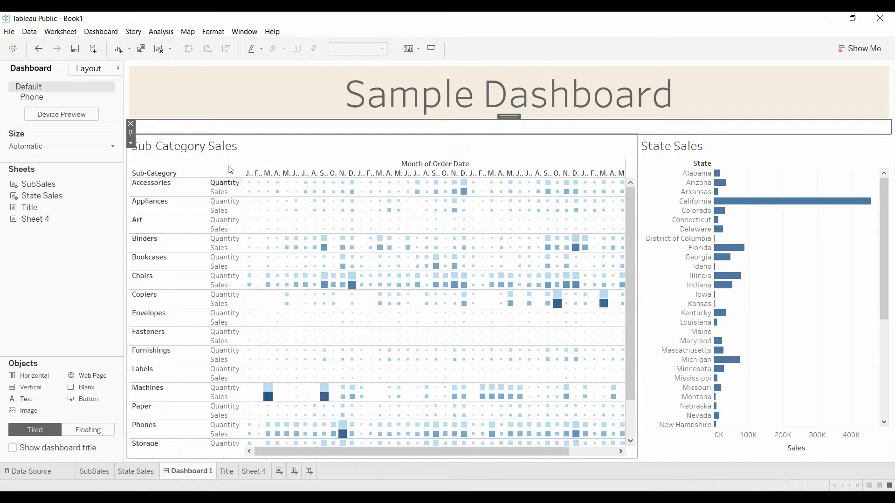
{"action": "left_click", "coordinate": [172, 31]}
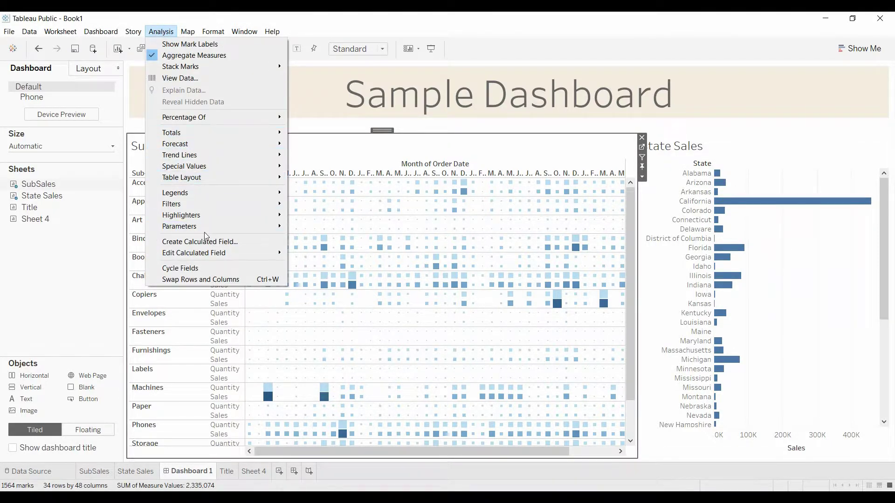
{"action": "mouse_move", "coordinate": [198, 230]}
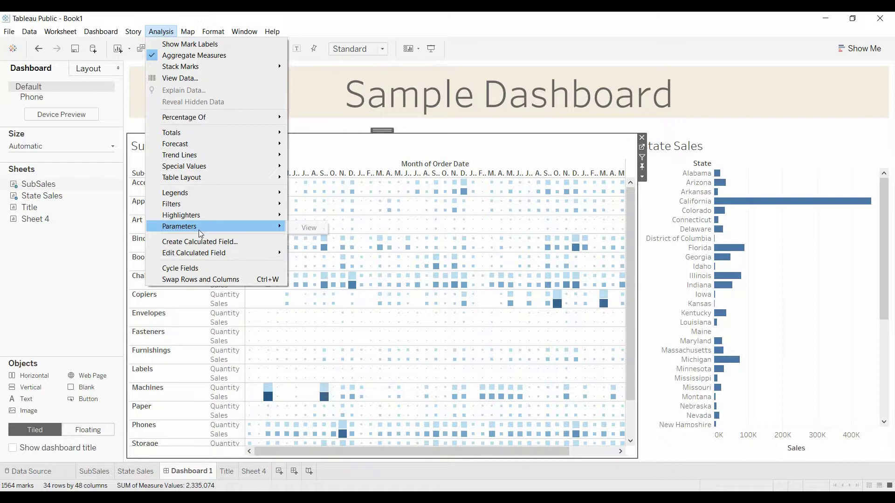
{"action": "left_click", "coordinate": [310, 231]}
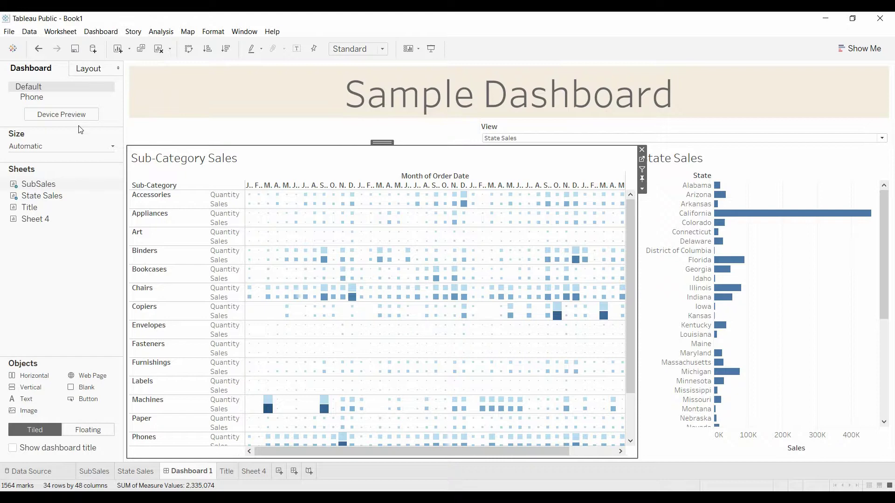
Step: Verify in the Layout item hierarchy that Blank and View share the strip above both charts
{"action": "left_click", "coordinate": [84, 70]}
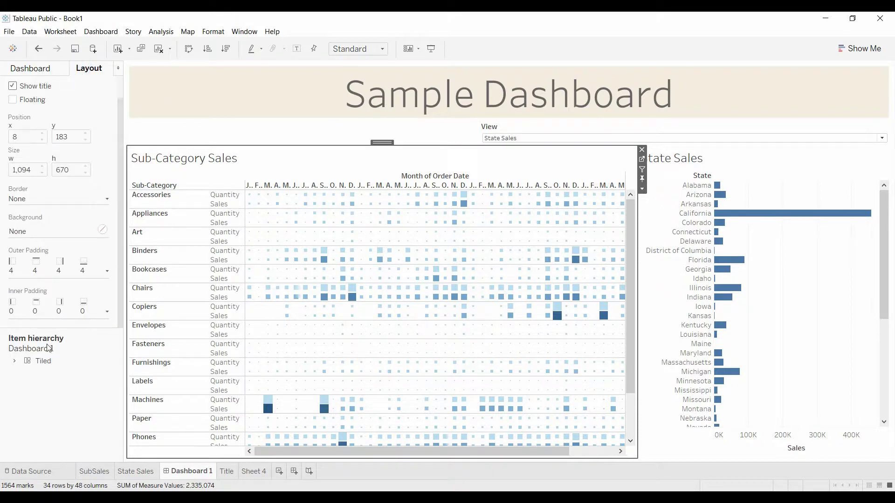
{"action": "left_click", "coordinate": [15, 360]}
{"action": "left_click", "coordinate": [26, 372]}
{"action": "left_click", "coordinate": [38, 384]}
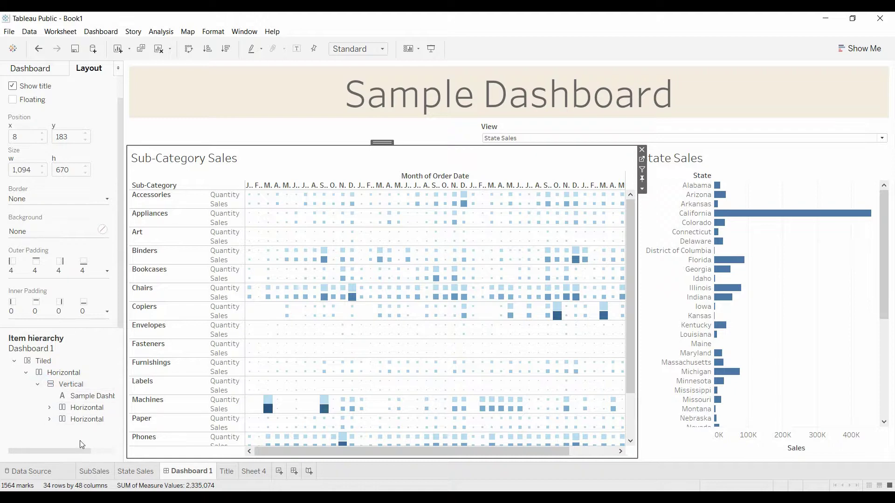
{"action": "left_click", "coordinate": [50, 419]}
{"action": "left_click", "coordinate": [49, 408]}
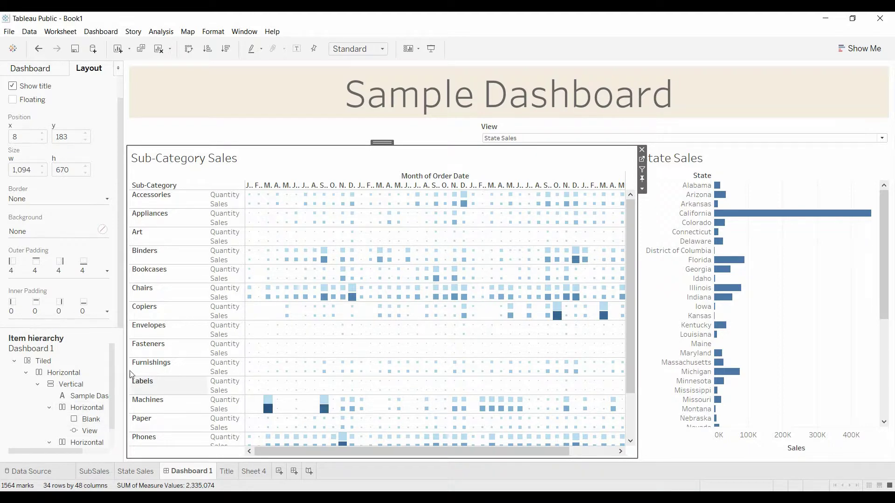
{"action": "left_click", "coordinate": [47, 70]}
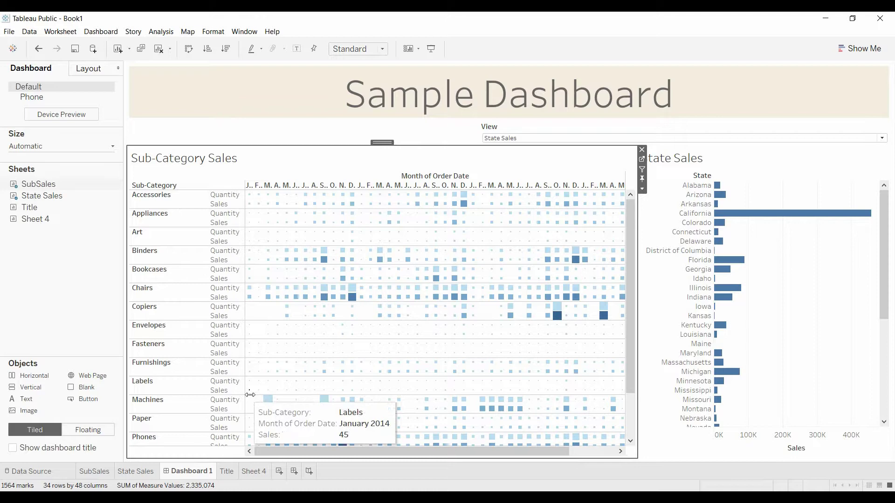
Step: Start a Chart Type filter on SubSales, then cancel it without applying
{"action": "left_click", "coordinate": [97, 474]}
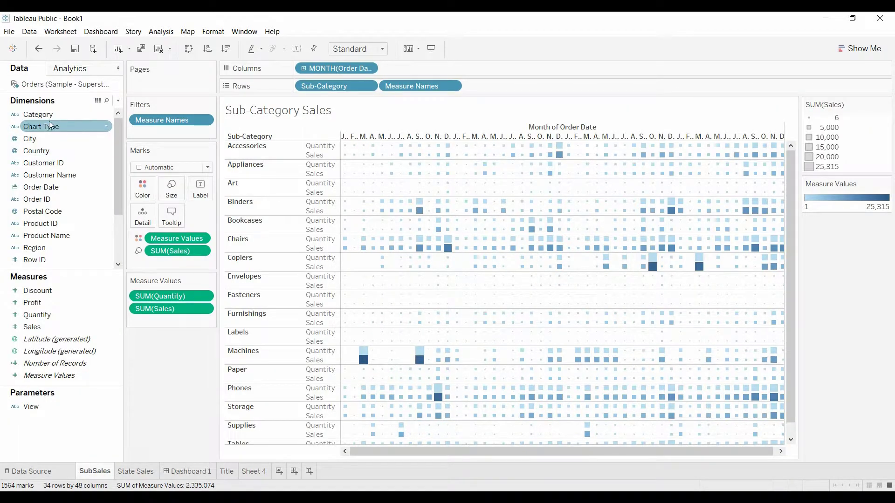
{"action": "left_click_drag", "start_coordinate": [49, 125], "coordinate": [169, 135]}
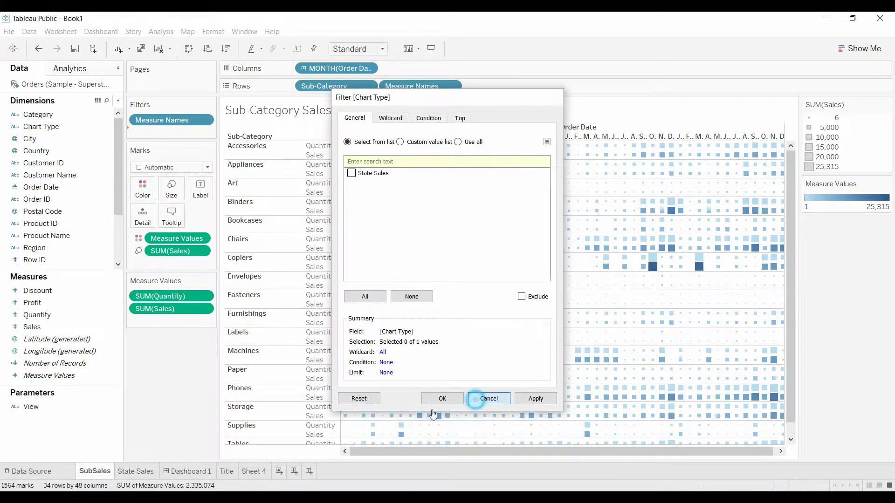
{"action": "left_click", "coordinate": [474, 399]}
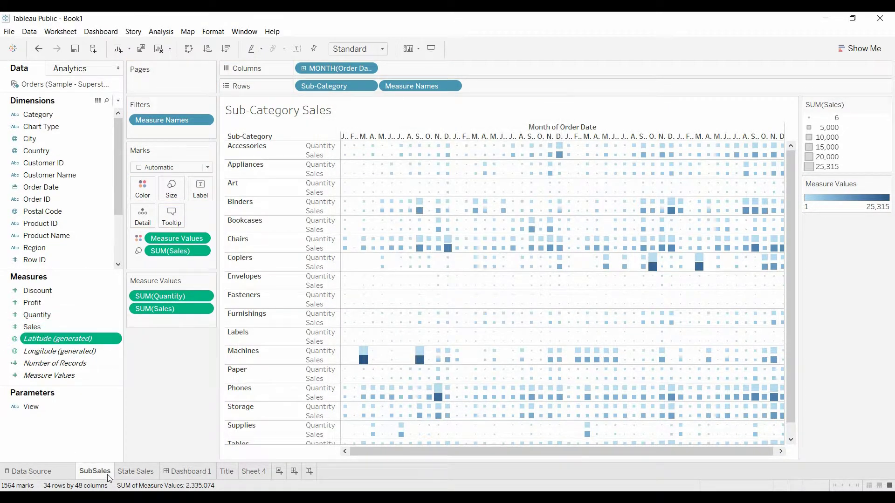
Step: Filter State Sales to the State Sales chart type, then set the dashboard View to Sub-Category
{"action": "left_click", "coordinate": [136, 471]}
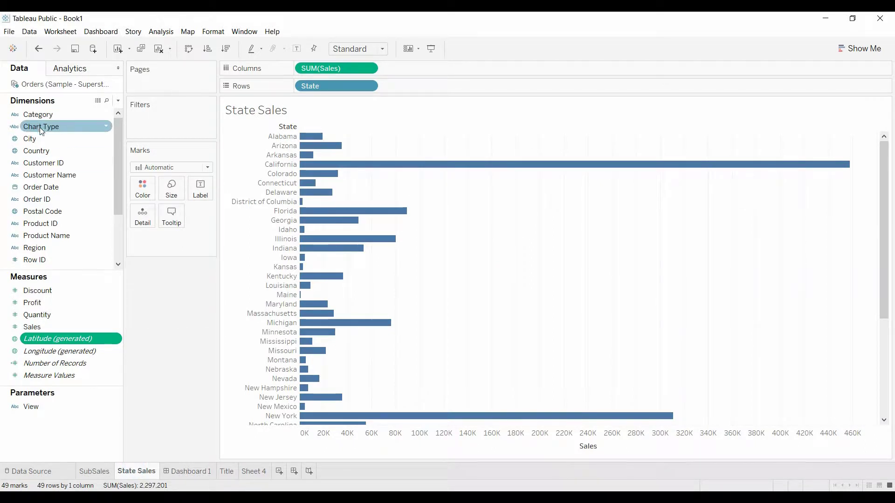
{"action": "left_click_drag", "start_coordinate": [34, 124], "coordinate": [175, 135]}
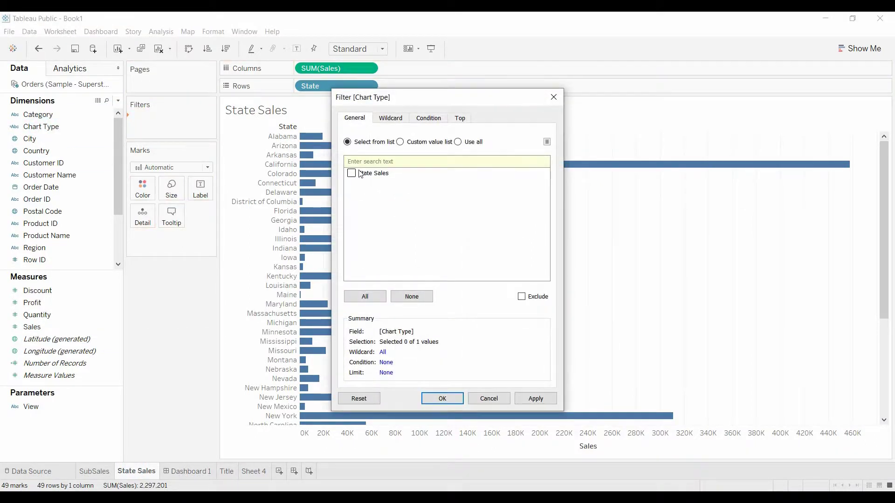
{"action": "left_click", "coordinate": [352, 174]}
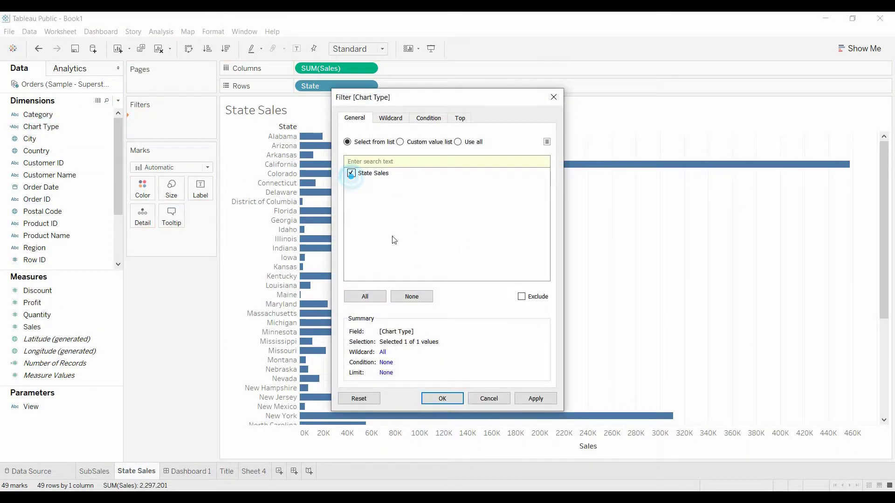
{"action": "left_click", "coordinate": [442, 398]}
{"action": "left_click", "coordinate": [193, 470]}
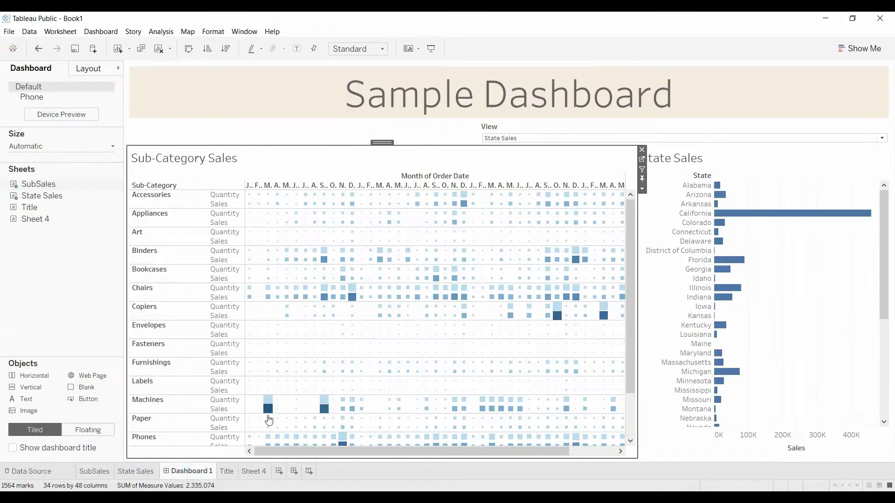
{"action": "left_click", "coordinate": [685, 139]}
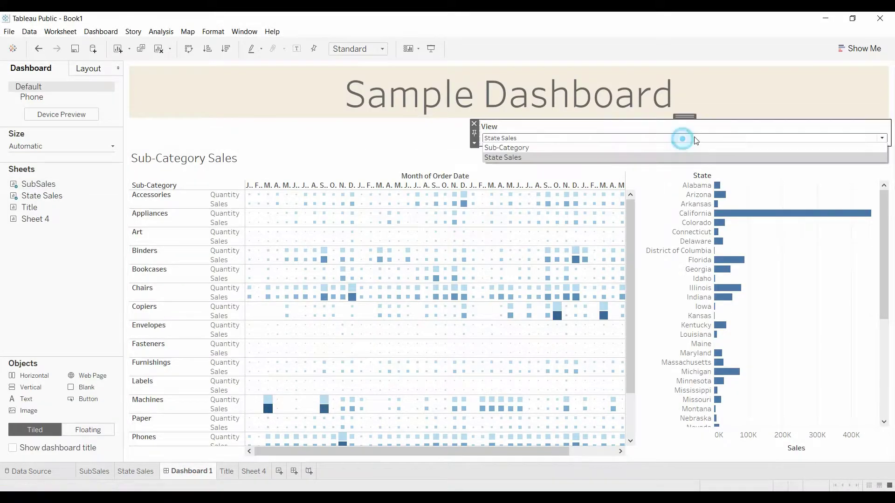
{"action": "left_click", "coordinate": [509, 146]}
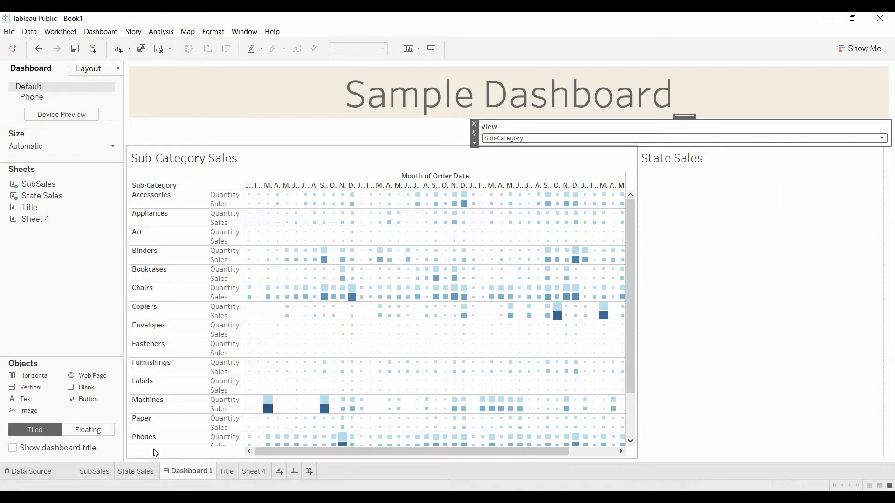
Step: Add a Chart Type filter on SubSales keeping only 'Sub-Category Sales over time', then reopen Dashboard 1
{"action": "left_click", "coordinate": [101, 472]}
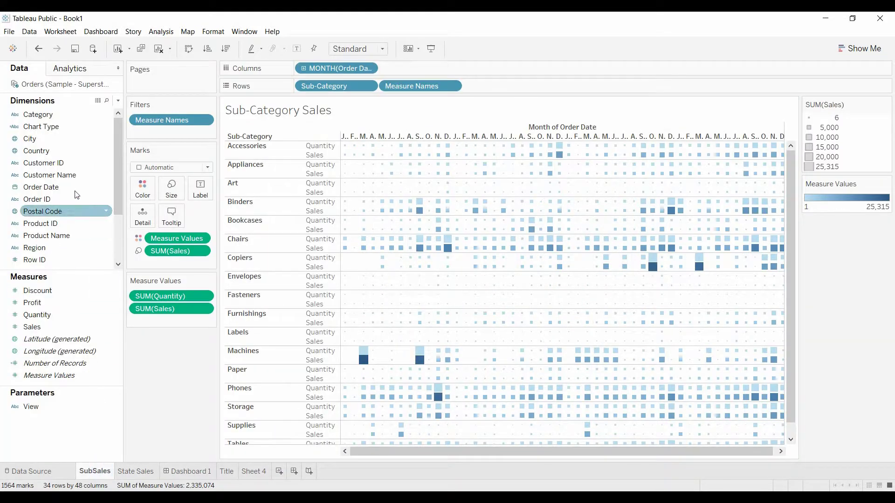
{"action": "left_click", "coordinate": [50, 132]}
{"action": "left_click_drag", "start_coordinate": [50, 133], "coordinate": [160, 138]}
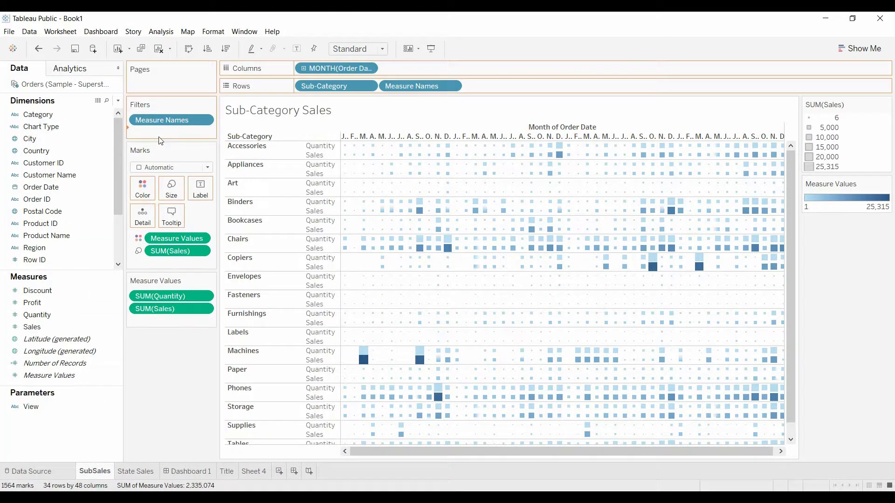
{"action": "left_click", "coordinate": [349, 175]}
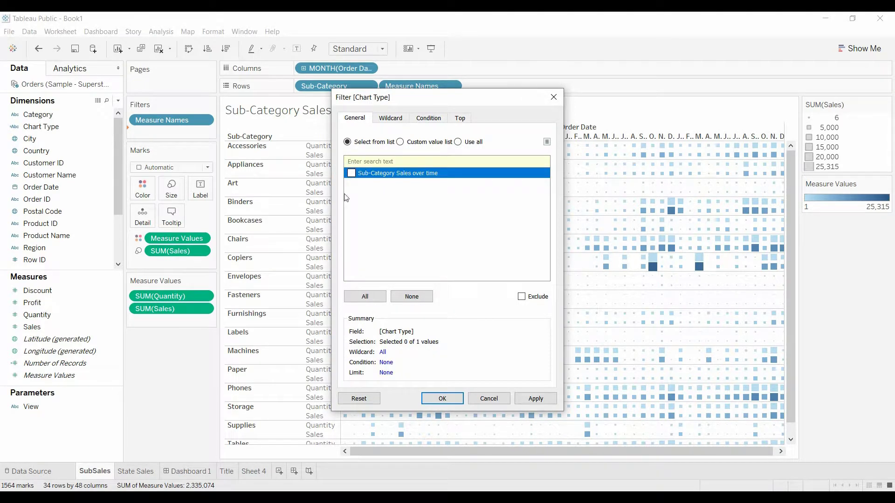
{"action": "left_click", "coordinate": [351, 174]}
{"action": "left_click", "coordinate": [441, 398]}
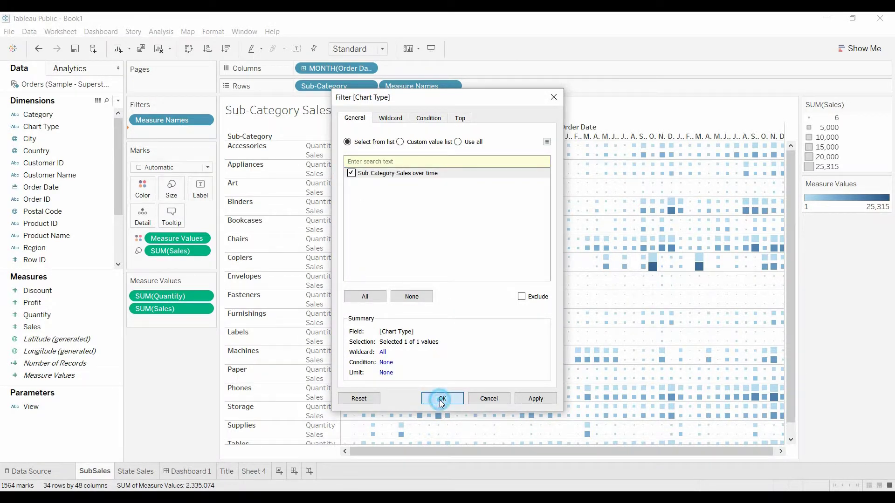
{"action": "left_click", "coordinate": [188, 471]}
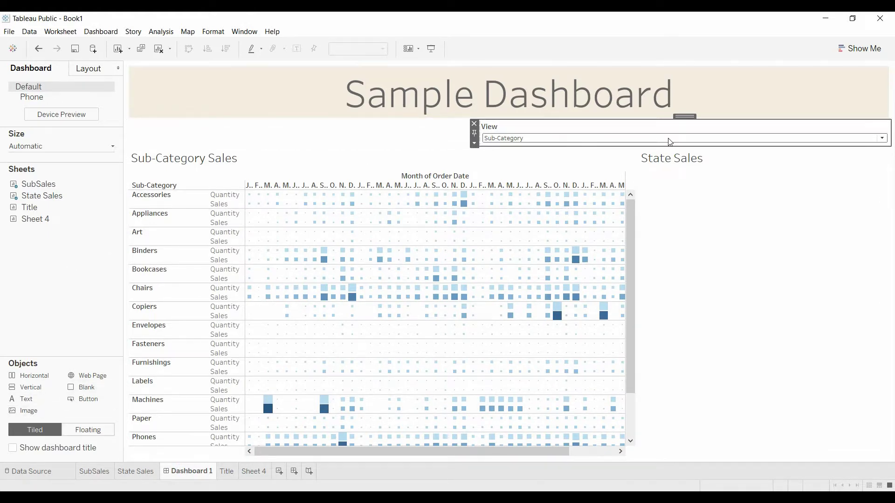
Step: Switch the dashboard View between State Sales and Sub-Category to test the chart swap
{"action": "left_click", "coordinate": [707, 139]}
{"action": "left_click", "coordinate": [640, 157]}
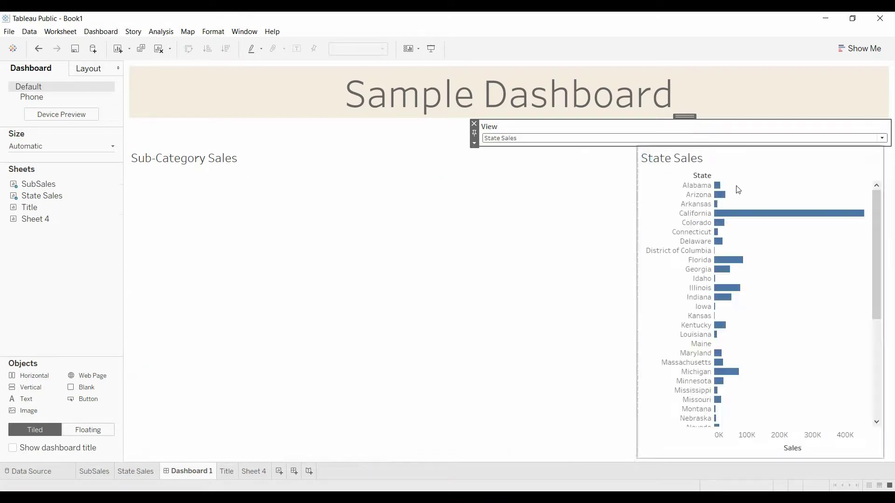
{"action": "left_click", "coordinate": [543, 346]}
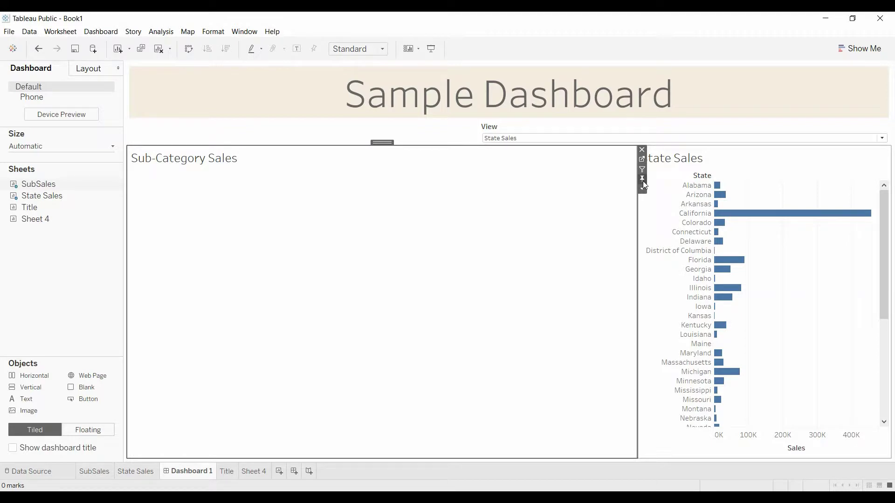
{"action": "left_click", "coordinate": [607, 143]}
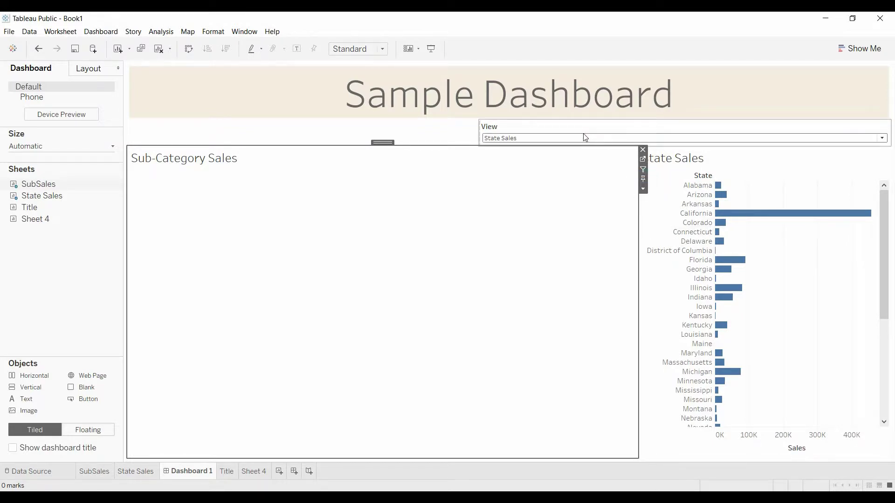
{"action": "left_click", "coordinate": [586, 137]}
{"action": "left_click", "coordinate": [566, 150]}
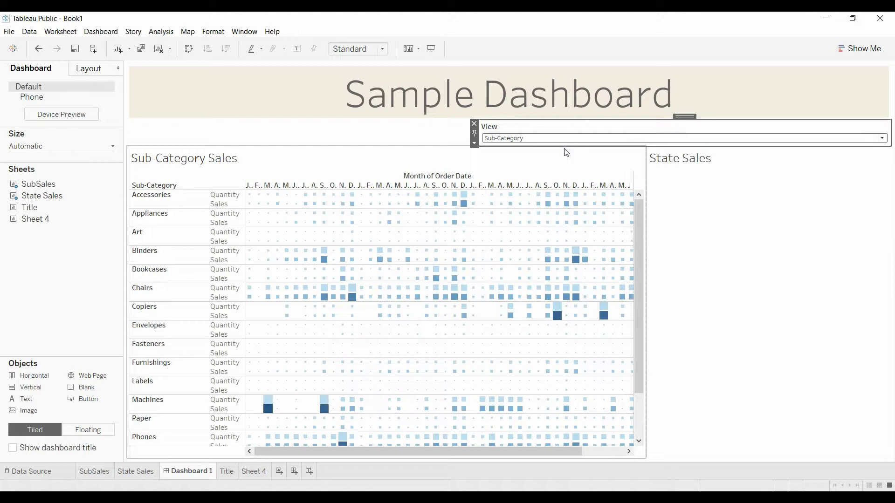
{"action": "left_click", "coordinate": [552, 147]}
{"action": "left_click", "coordinate": [547, 140]}
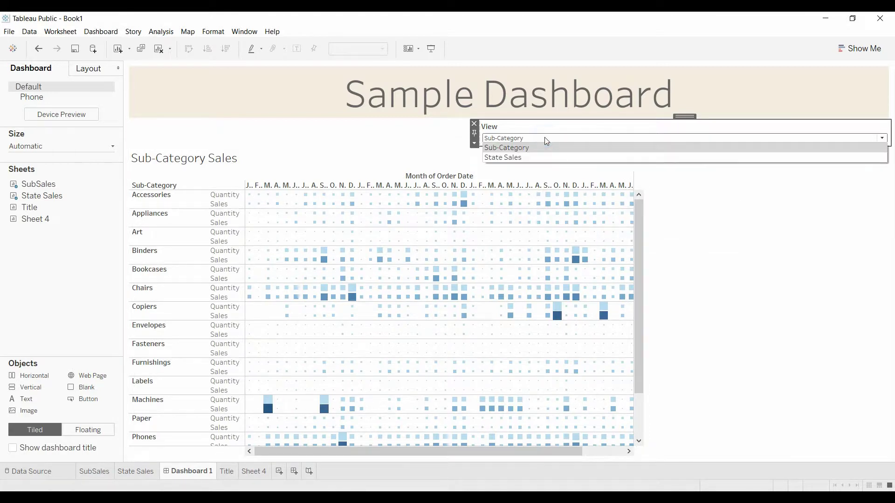
{"action": "left_click", "coordinate": [541, 155]}
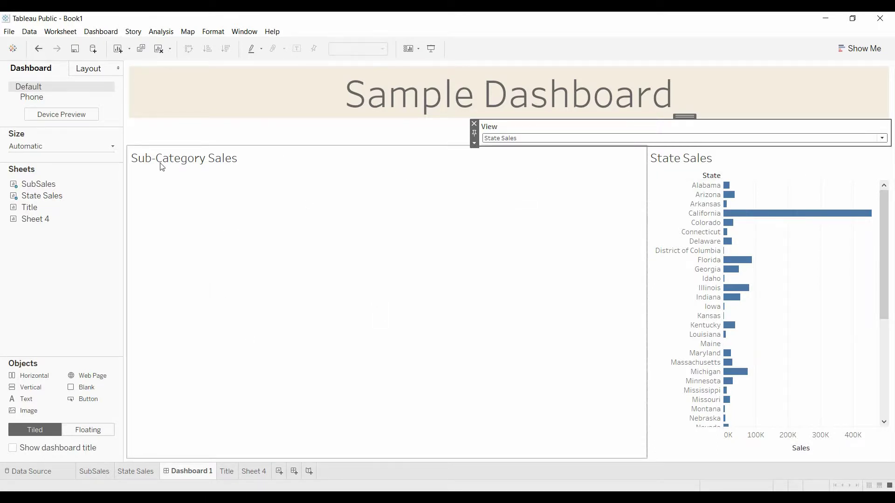
Step: Hide the Sub-Category Sales and State Sales chart titles on the dashboard
{"action": "right_click", "coordinate": [210, 162]}
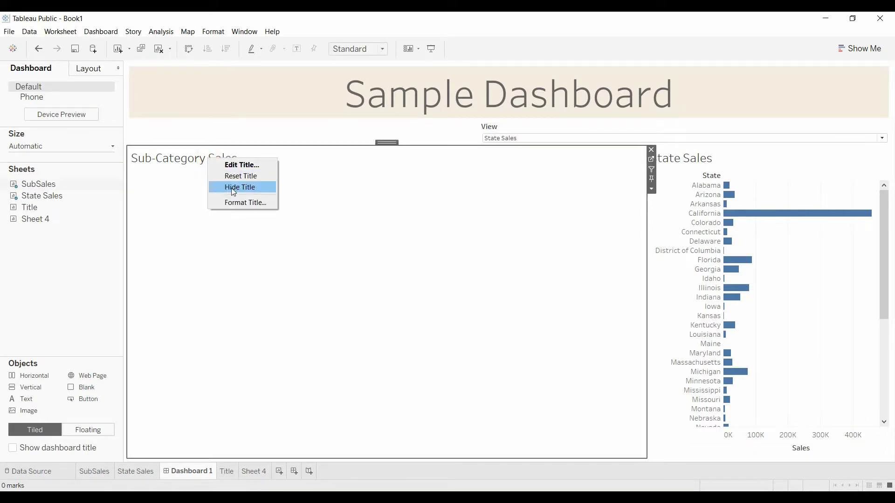
{"action": "left_click", "coordinate": [231, 189]}
{"action": "right_click", "coordinate": [190, 159]}
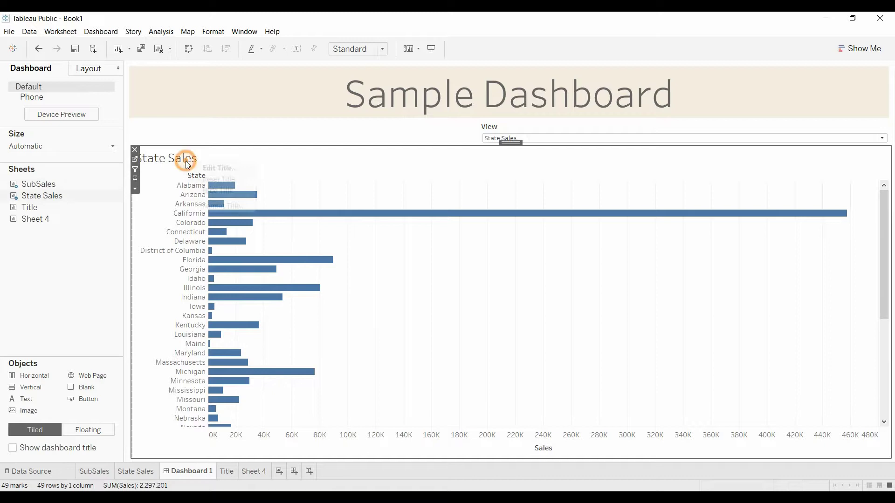
{"action": "left_click", "coordinate": [217, 192]}
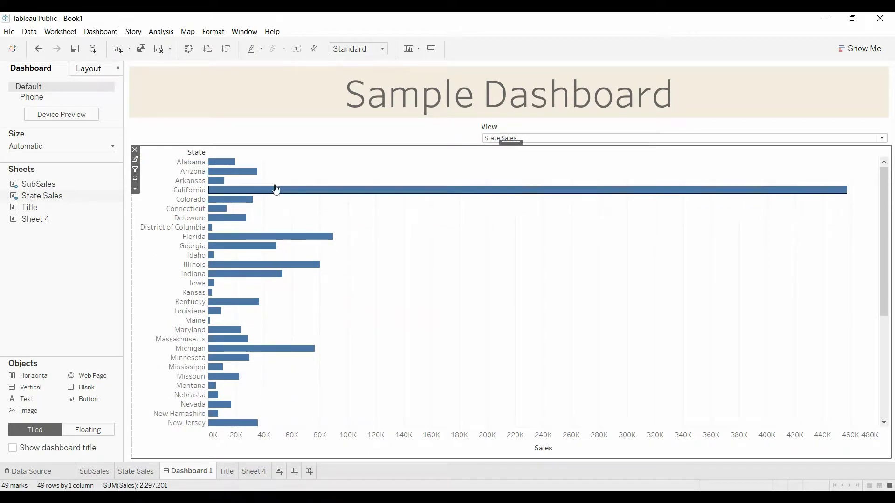
{"action": "left_click", "coordinate": [624, 139]}
Step: Switch the View from Sub-Category to State Sales to confirm the chart swap, then go to the Title worksheet
{"action": "left_click", "coordinate": [626, 149]}
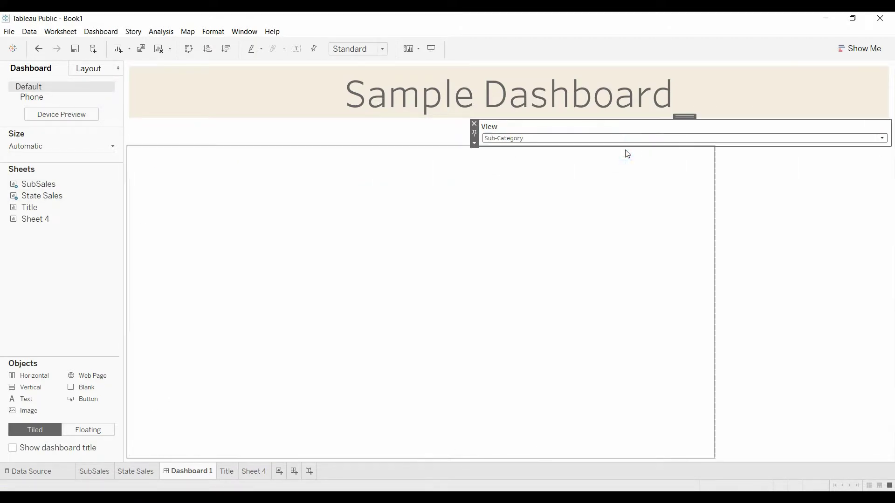
{"action": "left_click", "coordinate": [620, 139]}
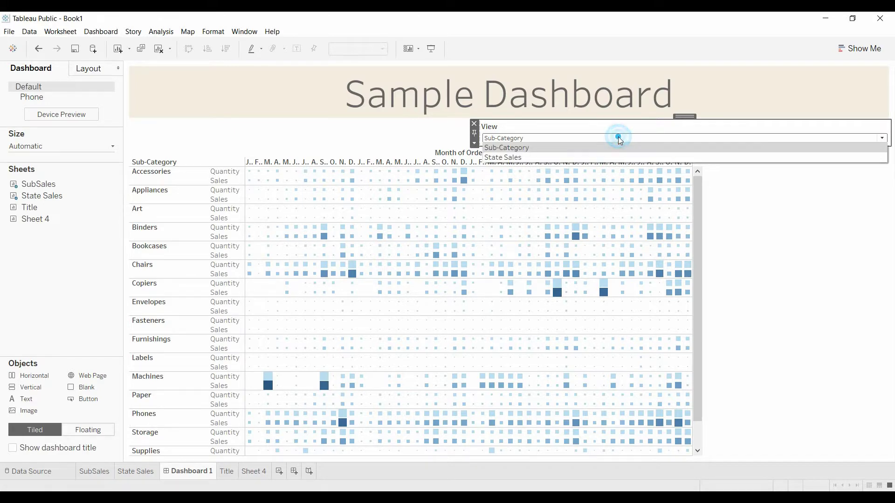
{"action": "left_click", "coordinate": [618, 158]}
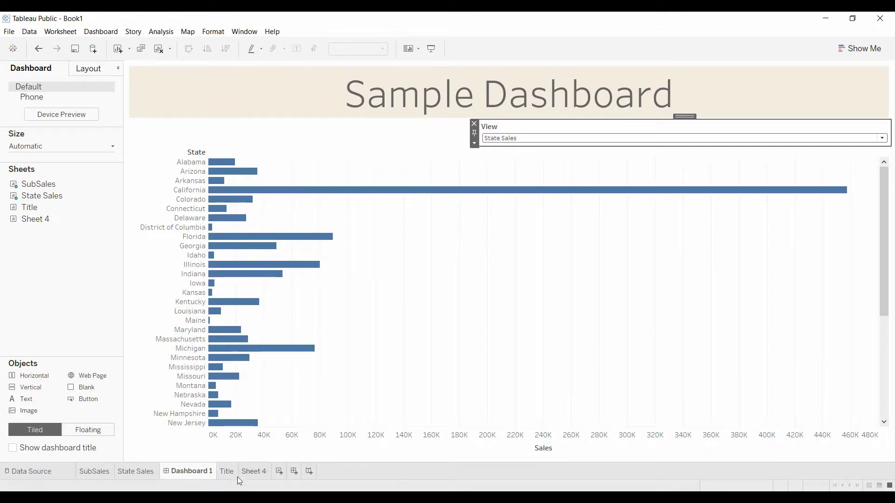
{"action": "left_click", "coordinate": [226, 472]}
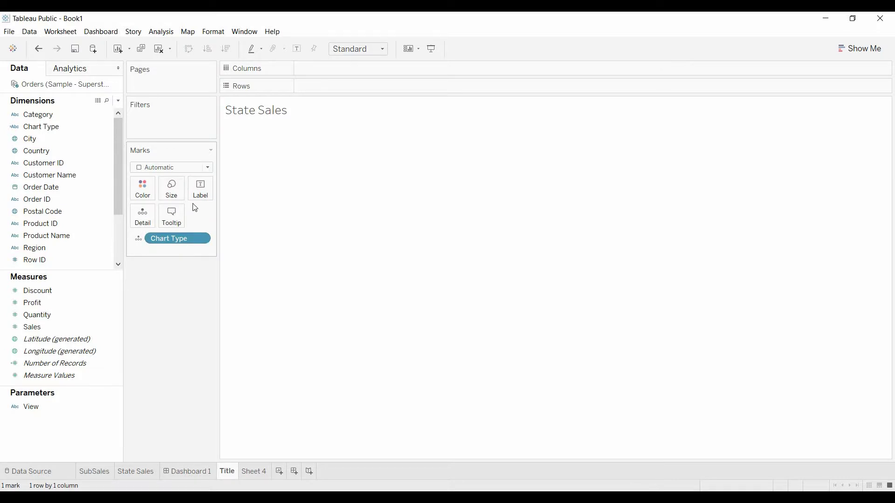
Step: Show the View parameter control on the Title sheet and set it to Sub-Category, giving 'Sub-Category Sales over time'
{"action": "left_click", "coordinate": [204, 193]}
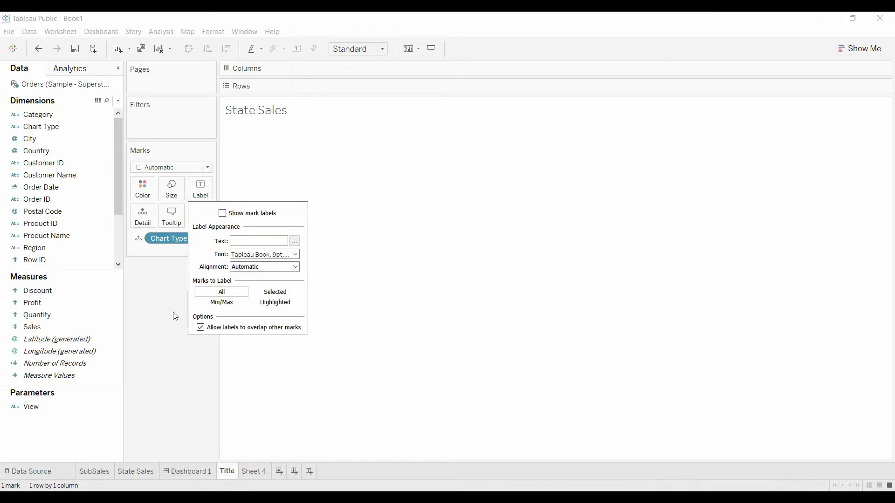
{"action": "left_click", "coordinate": [163, 301]}
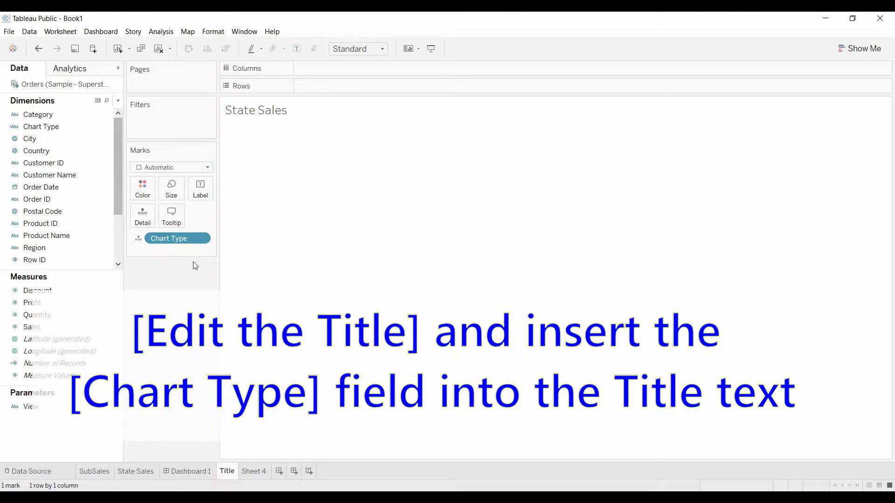
{"action": "right_click", "coordinate": [52, 407]}
{"action": "left_click", "coordinate": [112, 236]}
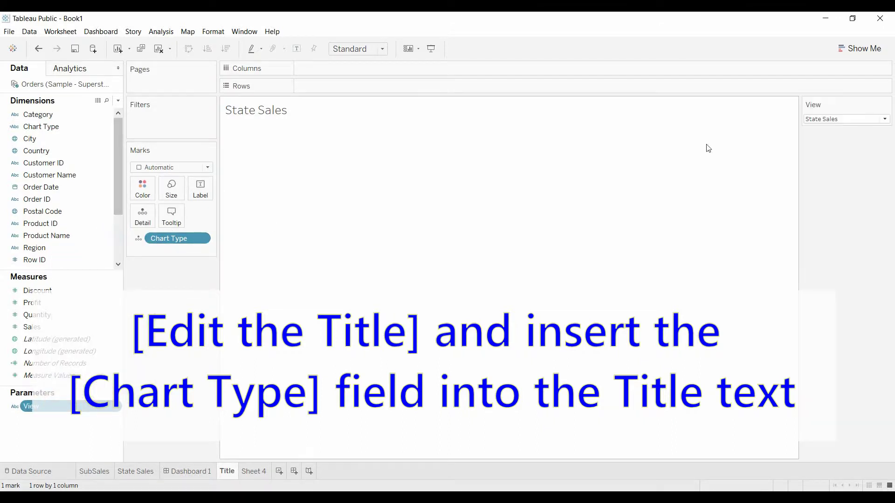
{"action": "left_click", "coordinate": [885, 119]}
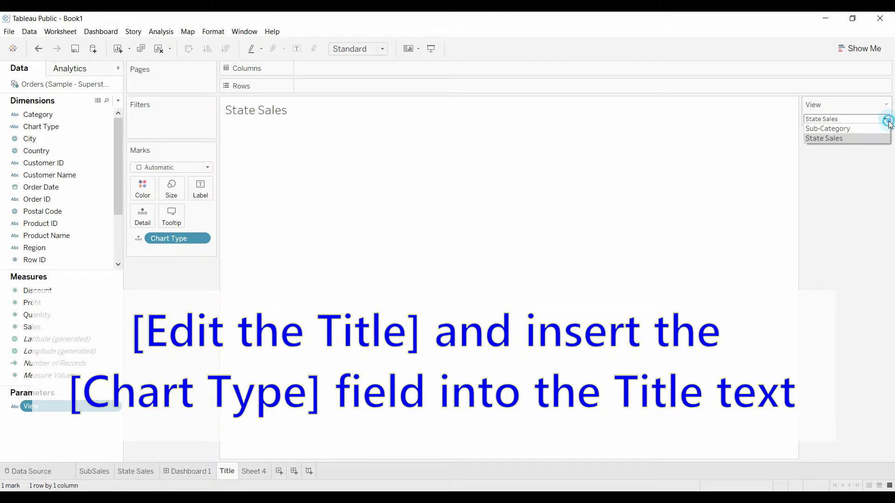
{"action": "left_click", "coordinate": [858, 131]}
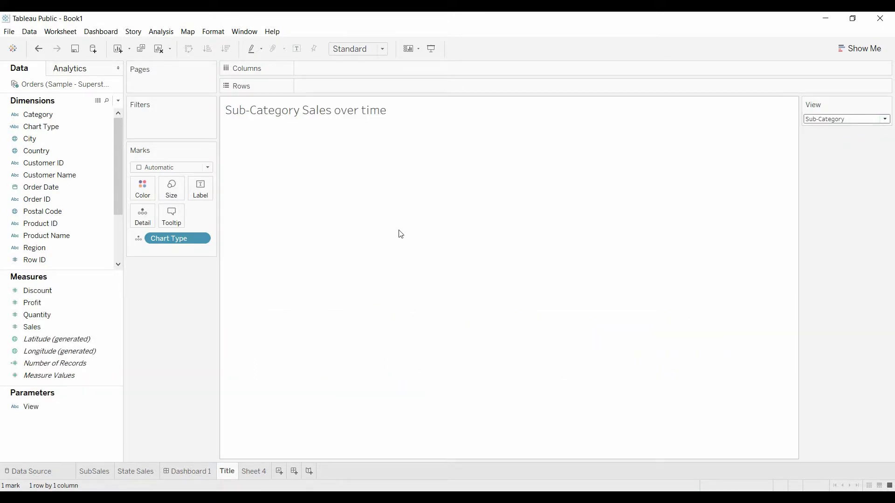
{"action": "right_click", "coordinate": [105, 126]}
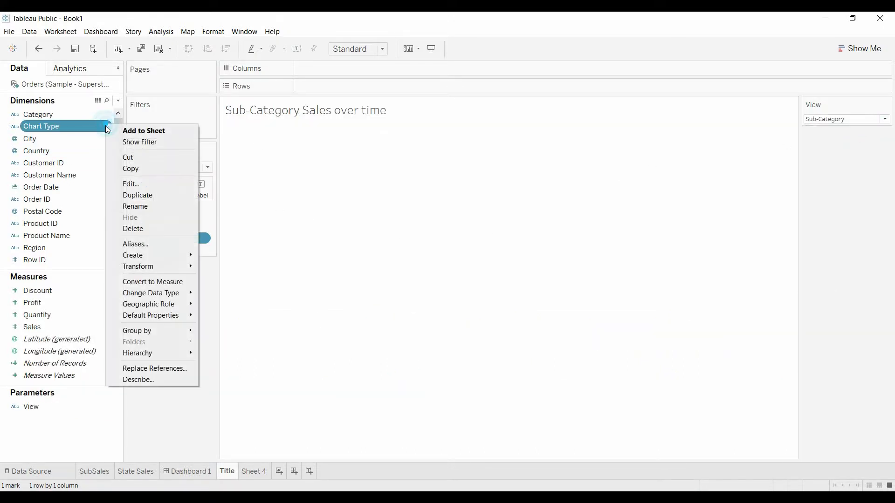
{"action": "left_click", "coordinate": [152, 183]}
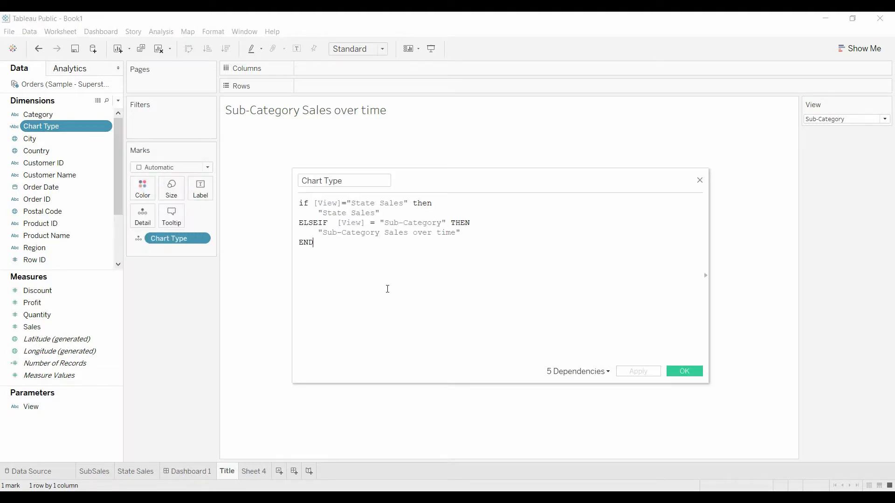
{"action": "scroll", "coordinate": [387, 286], "scroll_direction": "up", "scroll_amount": 5}
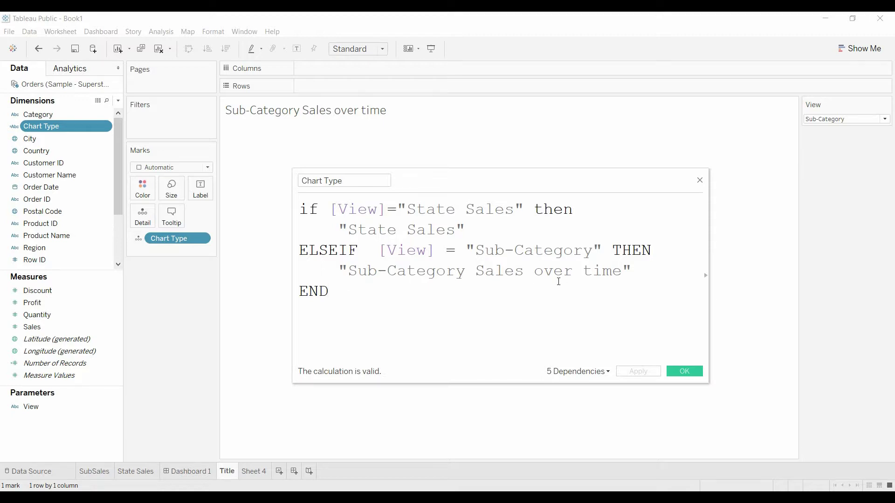
{"action": "left_click", "coordinate": [684, 373]}
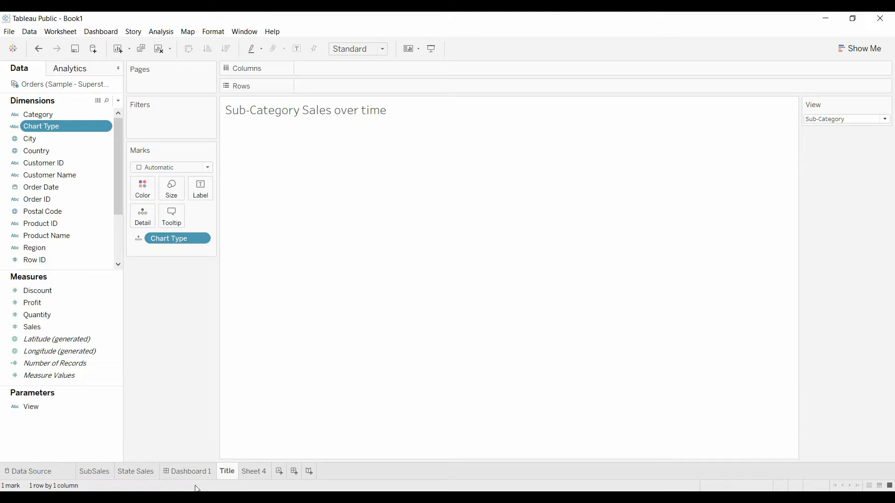
Step: Put the Title sheet beside the View control atop Dashboard 1, set to Fit Width and widened across
{"action": "left_click", "coordinate": [184, 472]}
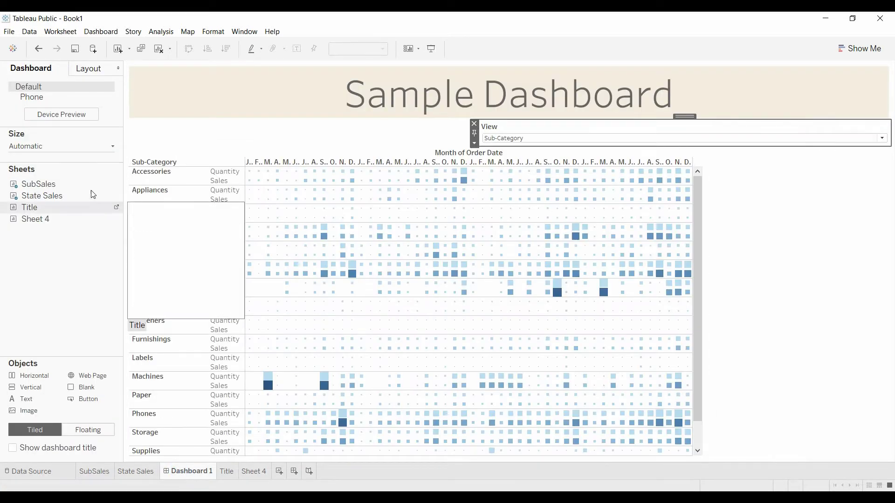
{"action": "left_click_drag", "start_coordinate": [46, 212], "coordinate": [469, 136]}
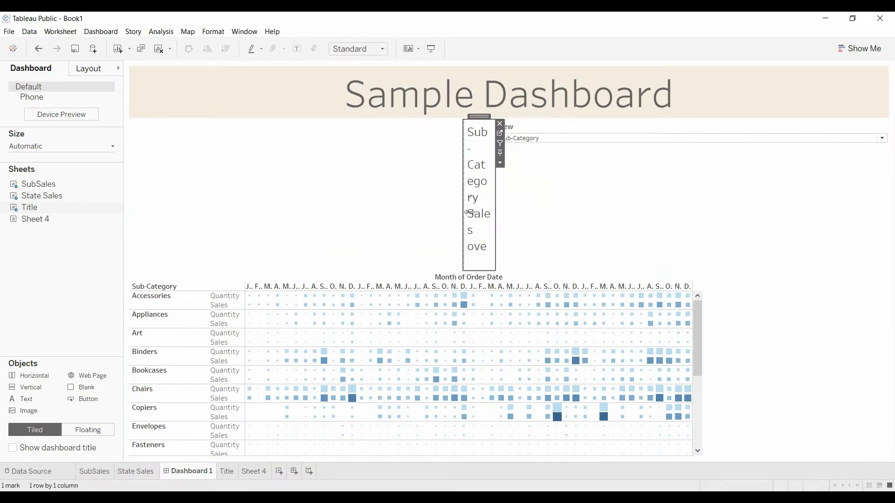
{"action": "left_click", "coordinate": [500, 164]}
{"action": "mouse_move", "coordinate": [526, 202]}
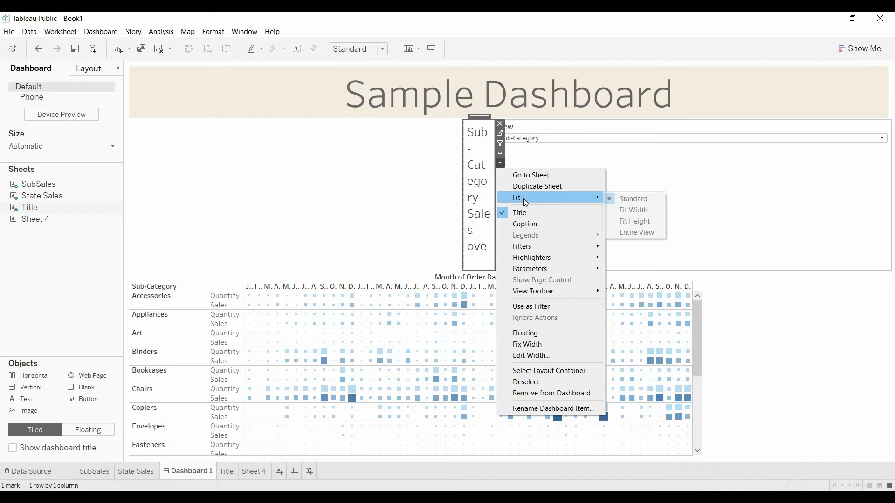
{"action": "left_click", "coordinate": [634, 210]}
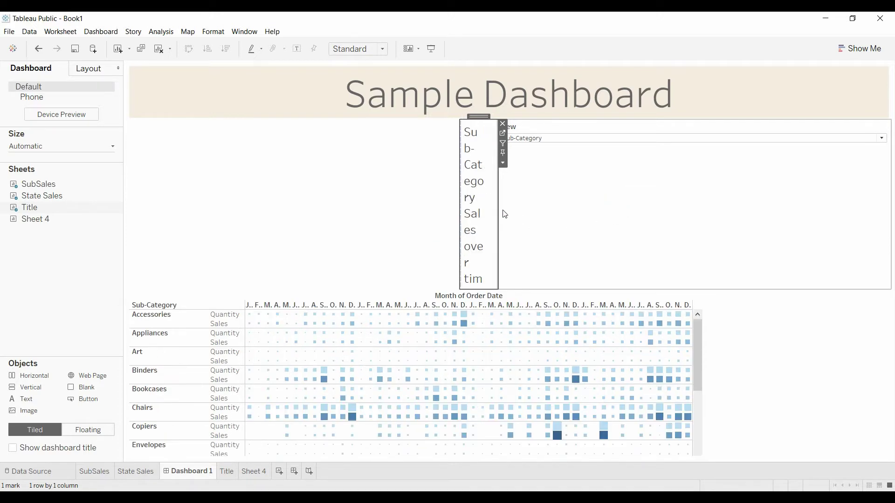
{"action": "left_click_drag", "start_coordinate": [465, 190], "coordinate": [636, 185]}
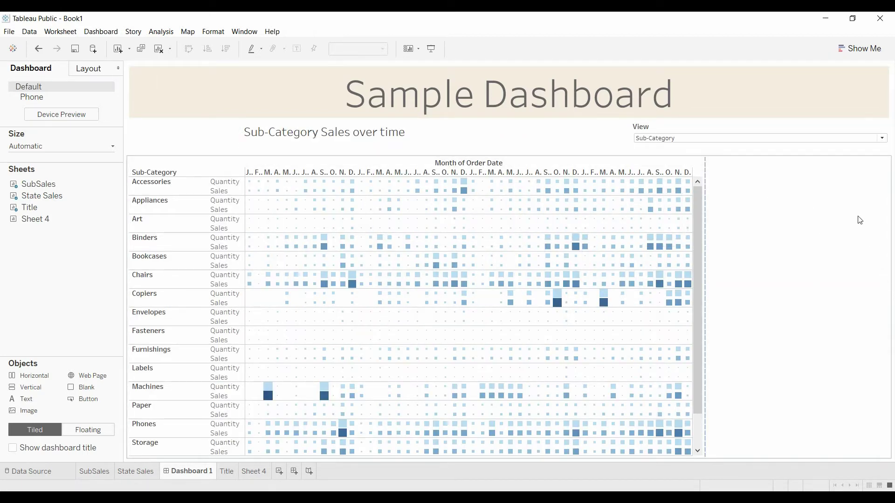
{"action": "left_click", "coordinate": [882, 140]}
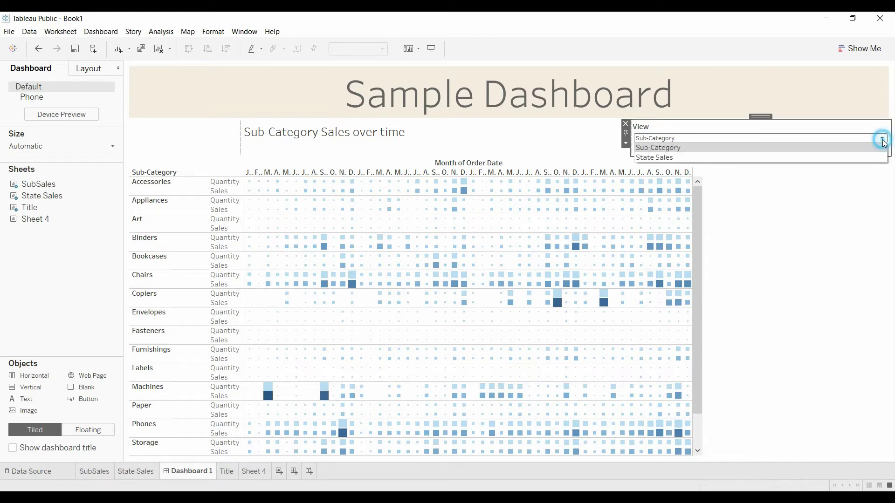
{"action": "left_click", "coordinate": [829, 162]}
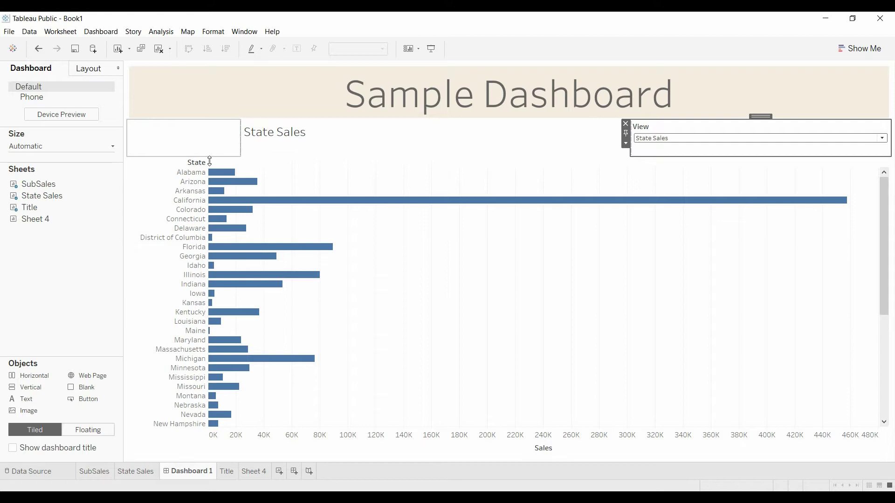
{"action": "left_click", "coordinate": [877, 139]}
{"action": "left_click", "coordinate": [849, 149]}
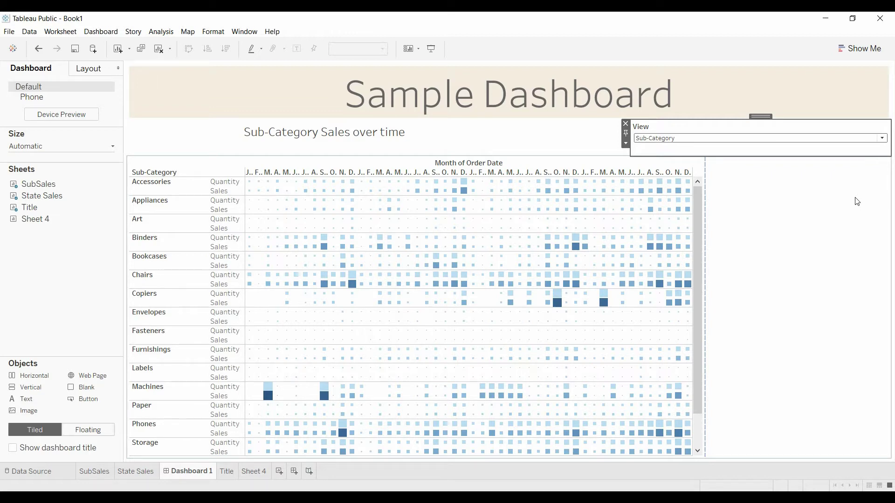
{"action": "mouse_move", "coordinate": [710, 277]}
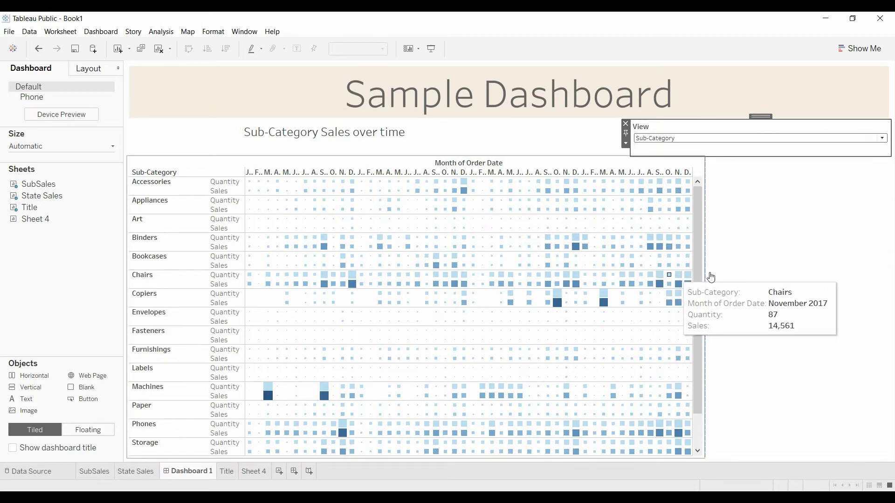